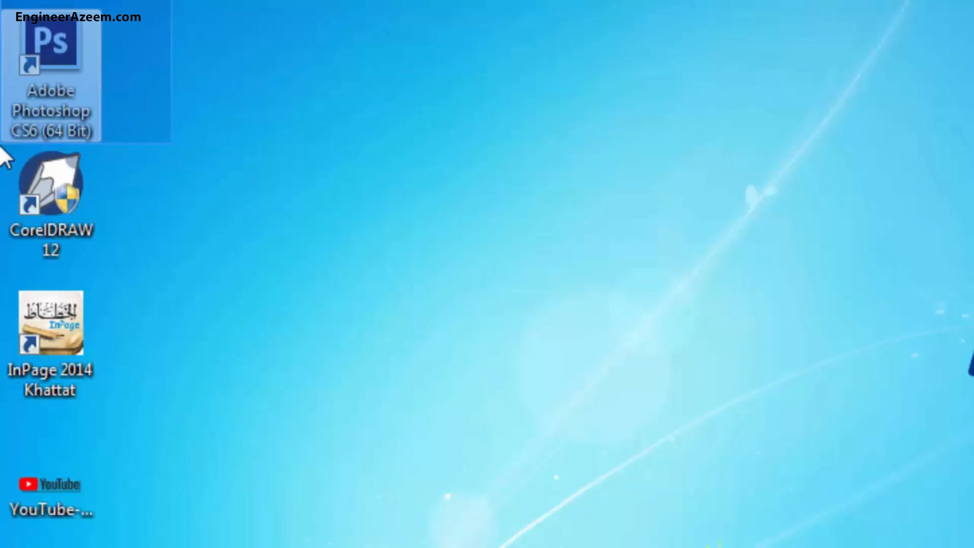
pyautogui.click(96, 201)
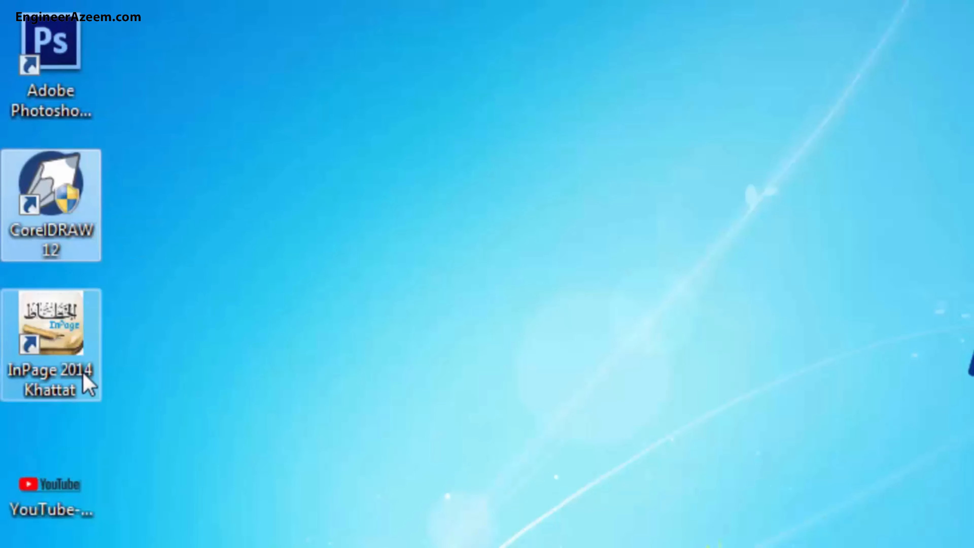
pyautogui.click(79, 385)
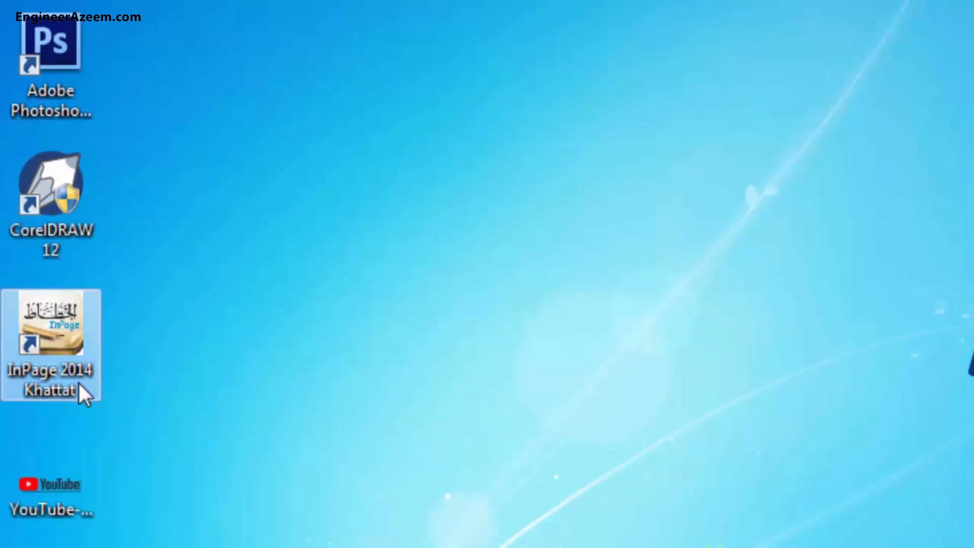
pyautogui.click(67, 495)
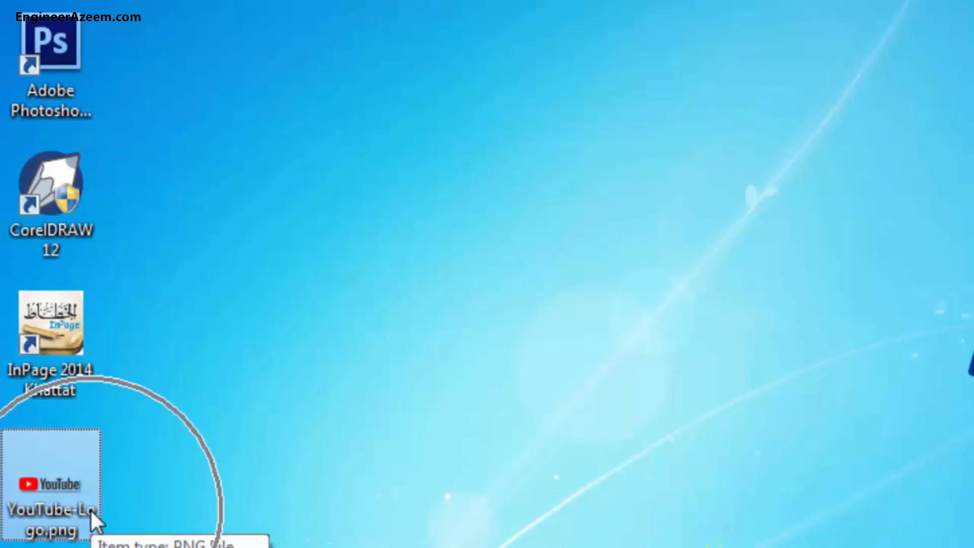
# Launch Adobe Photoshop CS6 from the desktop.
pyautogui.click(71, 98)
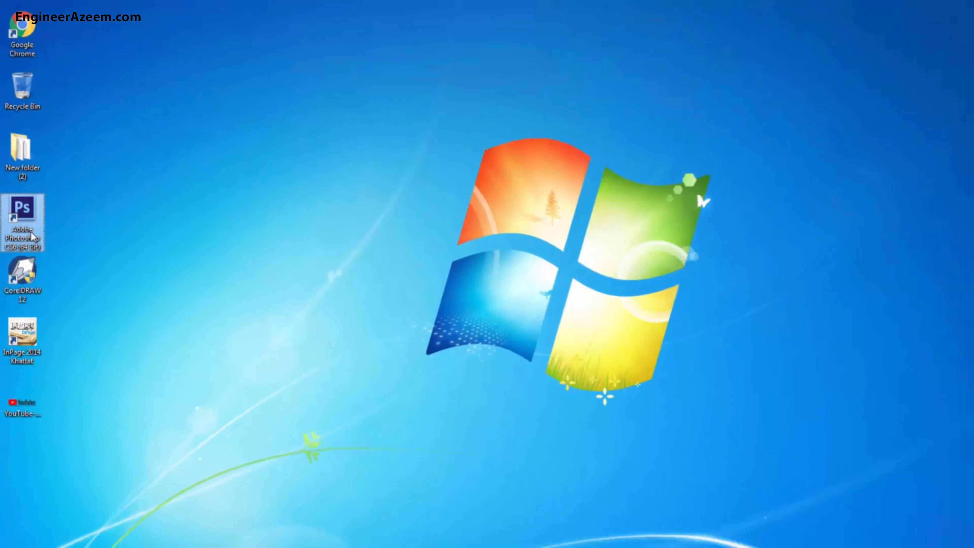
pyautogui.rightClick(73, 77)
pyautogui.click(51, 245)
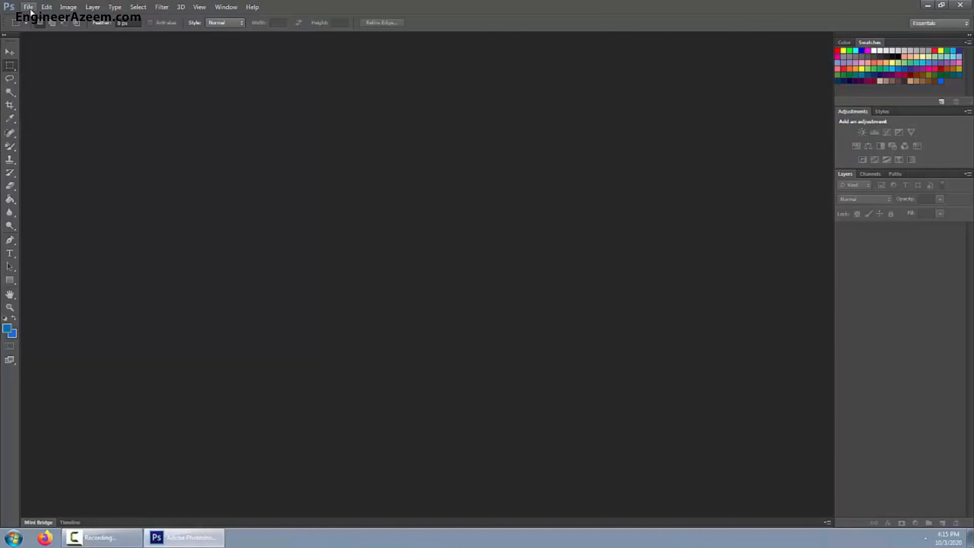
# Start a new document with a width of 1920 pixels, a height of 1080 pixels and a resolution of 300 pixels/inch.
pyautogui.click(31, 8)
pyautogui.click(171, 96)
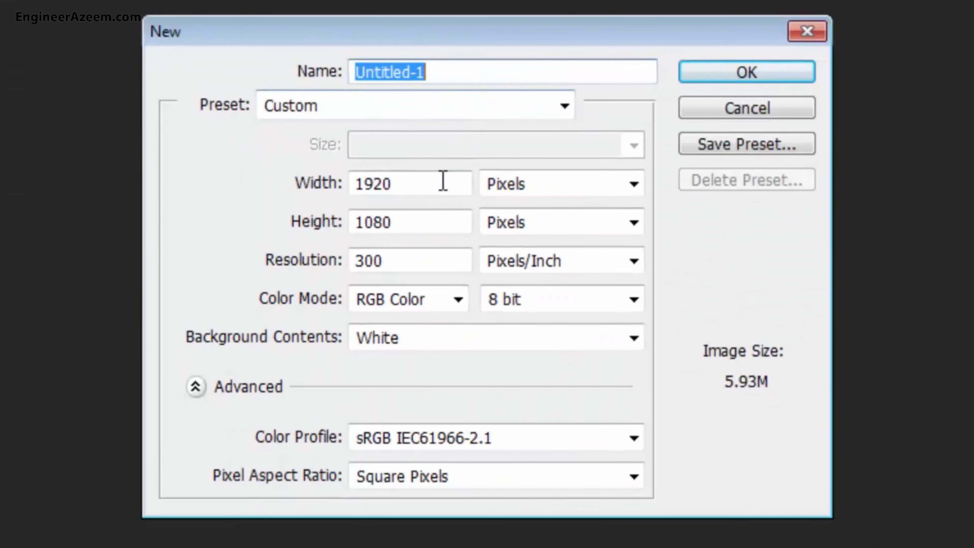
pyautogui.click(443, 181)
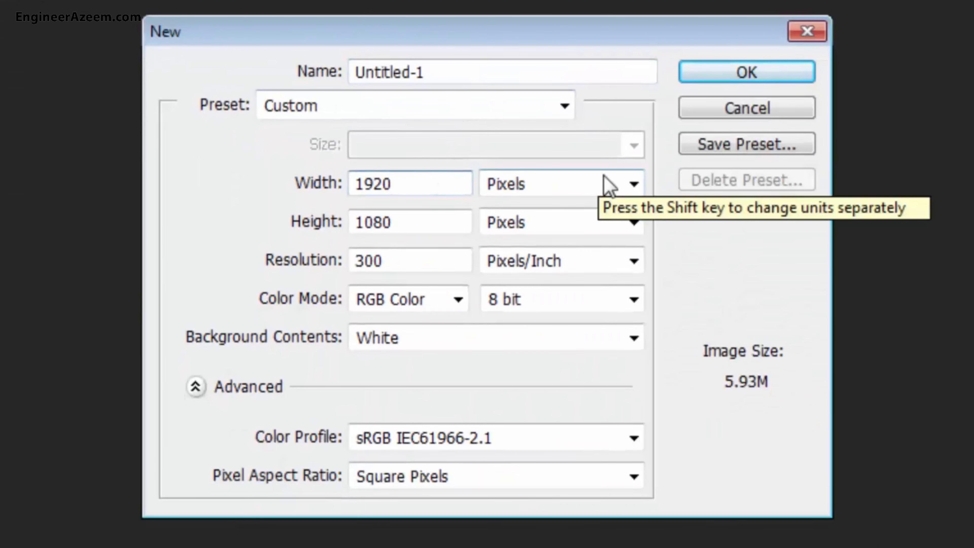
pyautogui.click(419, 221)
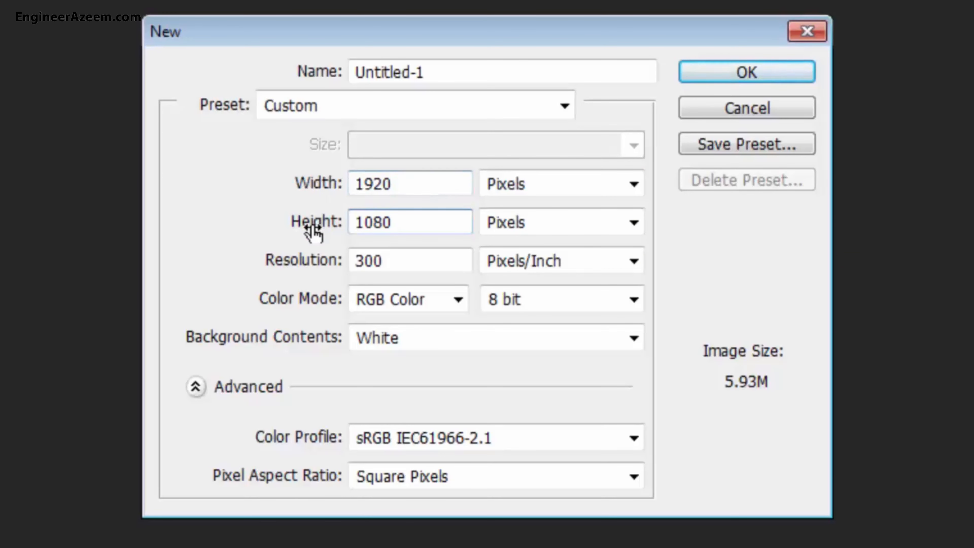
pyautogui.click(428, 265)
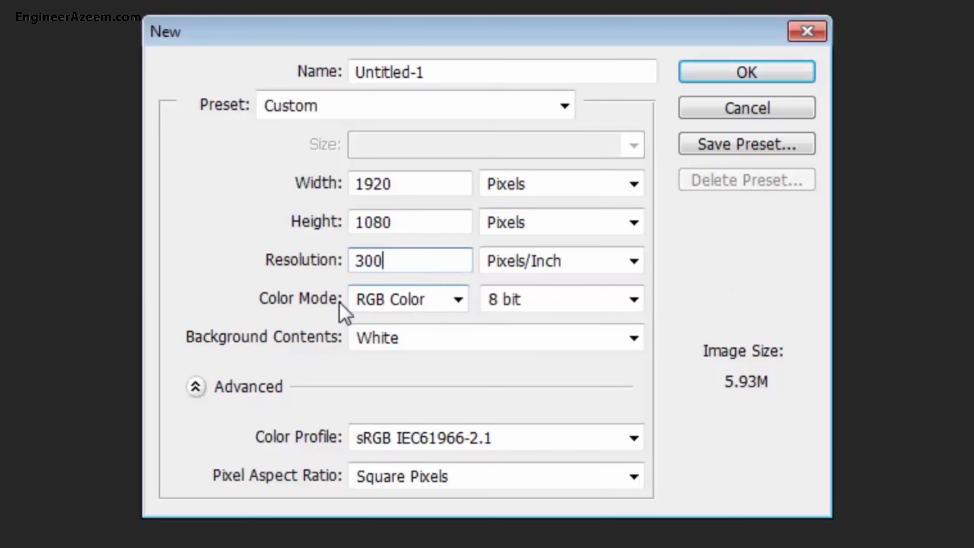
# Choose RGB Color, 8 bit and white background contents for the new document and create it.
pyautogui.click(462, 307)
pyautogui.click(421, 370)
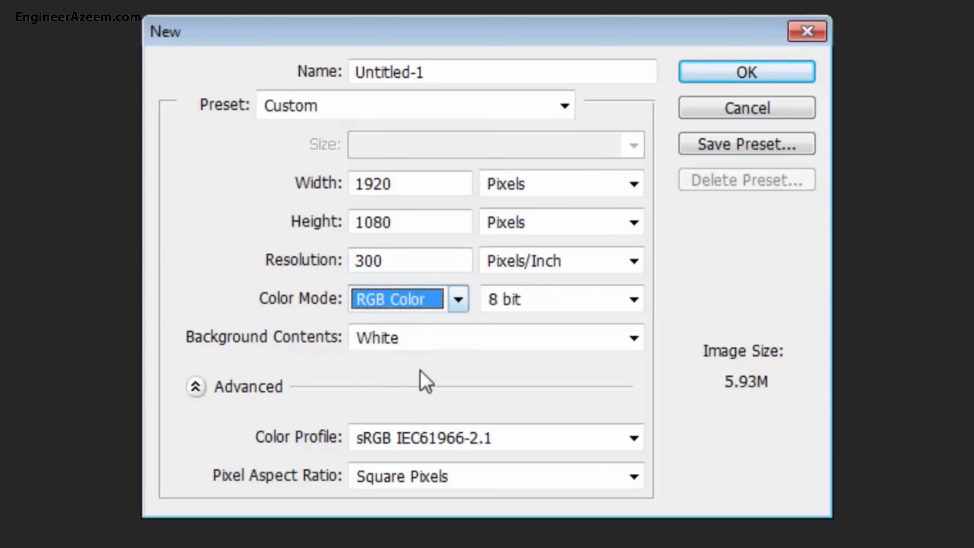
pyautogui.click(634, 301)
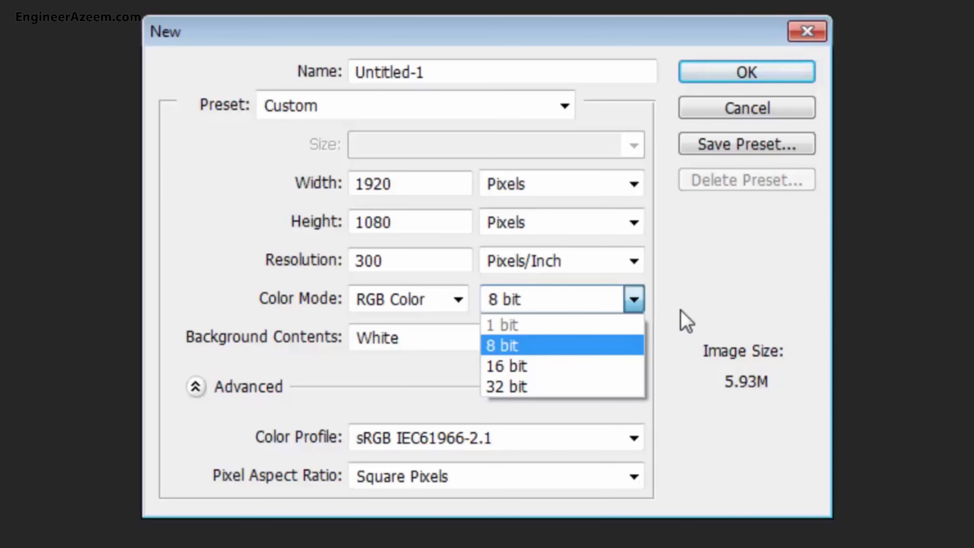
pyautogui.click(504, 345)
pyautogui.press('Tab')
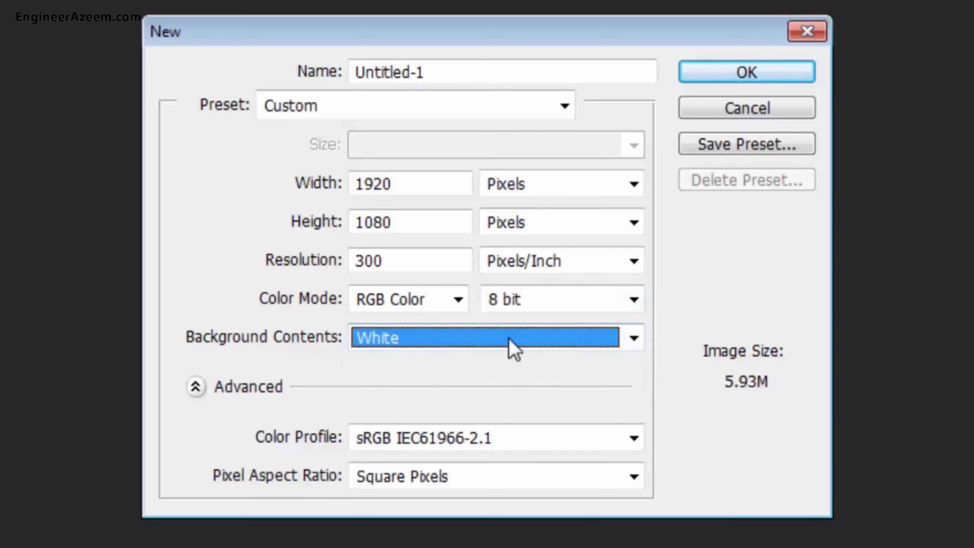
pyautogui.click(531, 345)
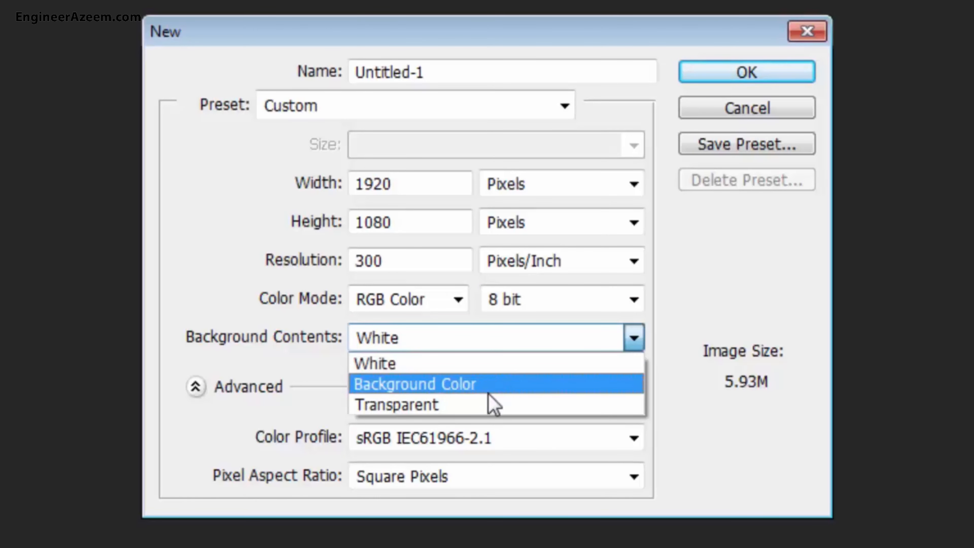
pyautogui.click(519, 367)
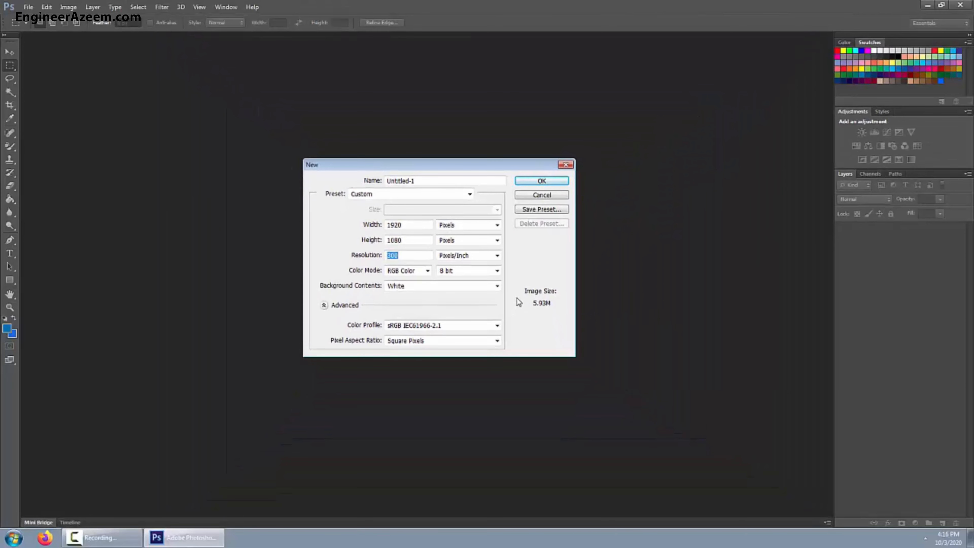
pyautogui.click(558, 184)
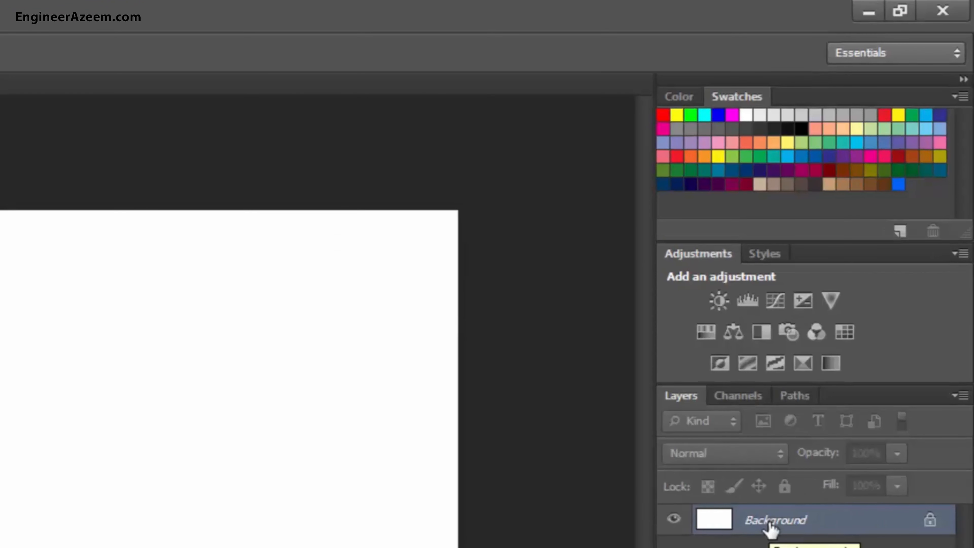
pyautogui.click(683, 403)
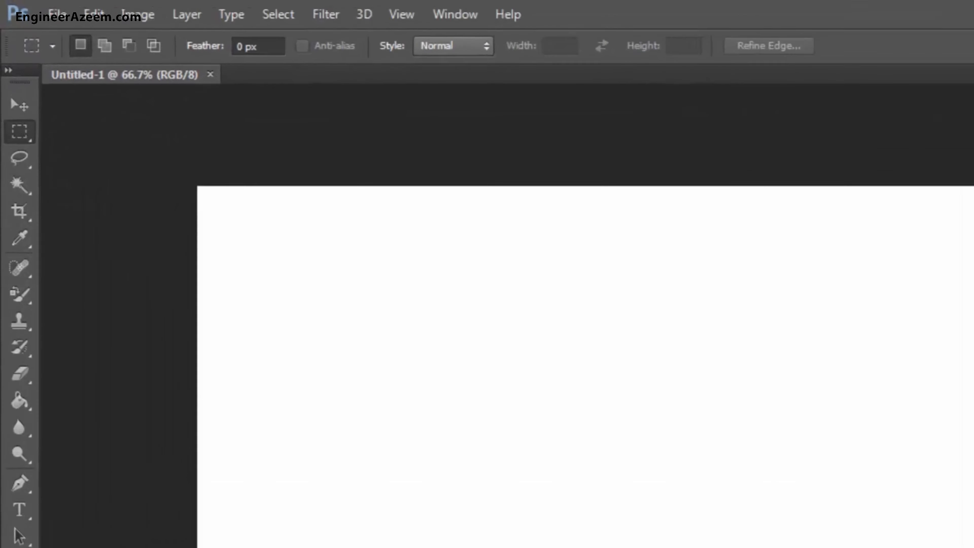
pyautogui.click(240, 7)
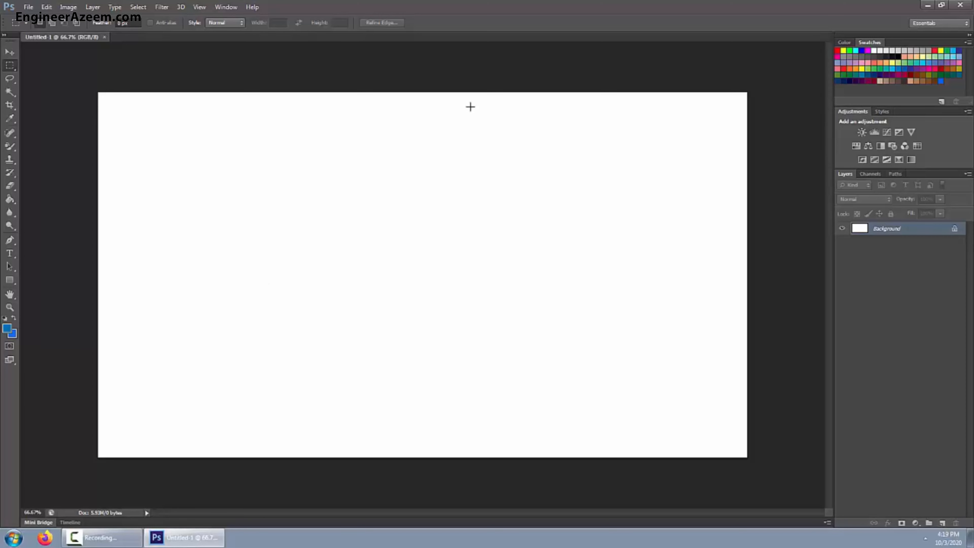
pyautogui.click(663, 134)
# Minimize Photoshop, launch InPage 2014 Khattat from the desktop and dismiss its registry warning.
pyautogui.click(928, 5)
pyautogui.rightClick(27, 334)
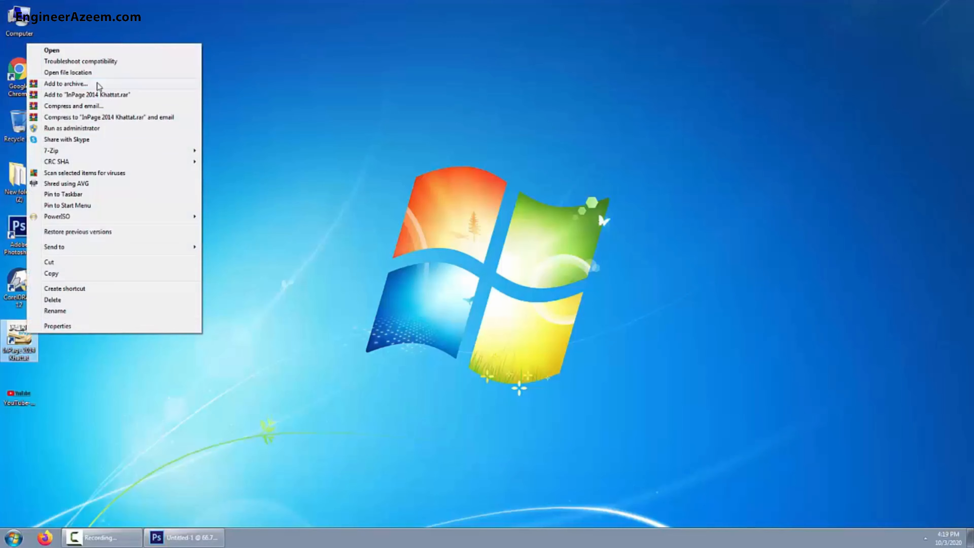
pyautogui.click(104, 52)
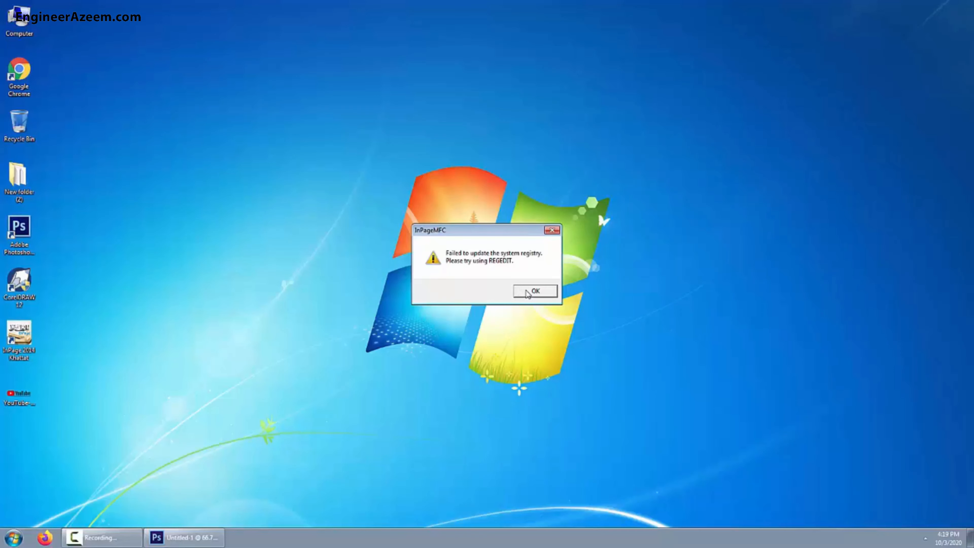
pyautogui.click(522, 291)
# Create a new single-page A4 portrait document with right-to-left direction.
pyautogui.click(71, 136)
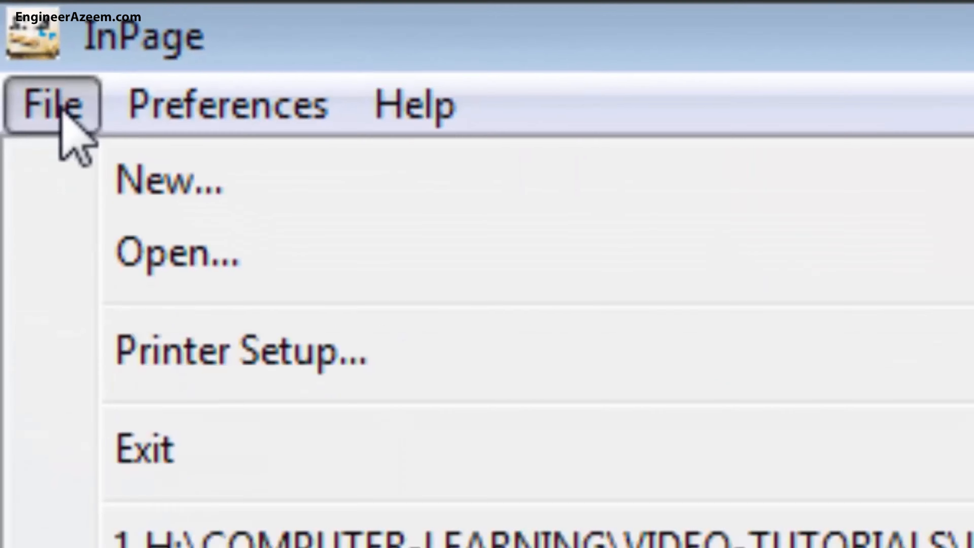
pyautogui.click(180, 230)
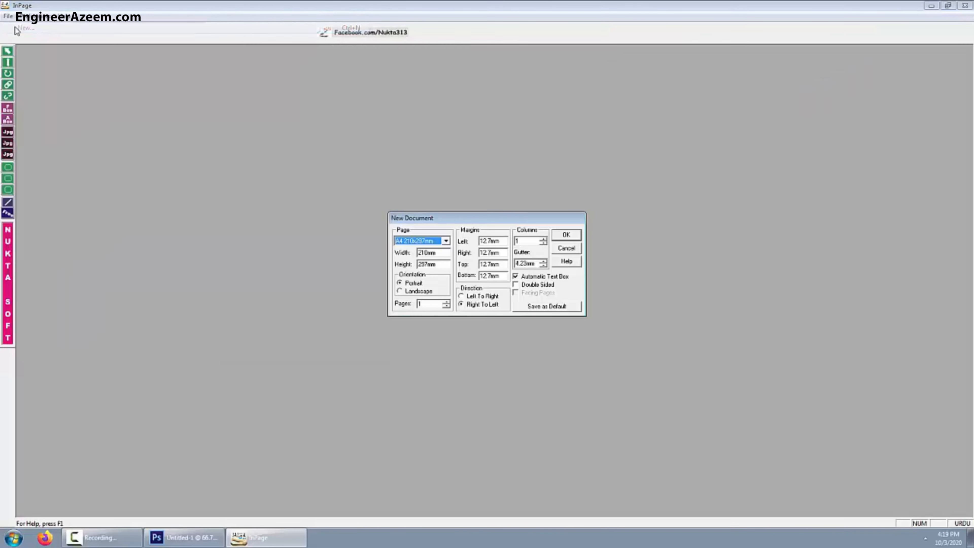
pyautogui.click(567, 235)
# Write the Urdu line "یوٹیوب کیلئے تھمب نیل" at the start of the page in 48pt text.
pyautogui.write('ڑت')
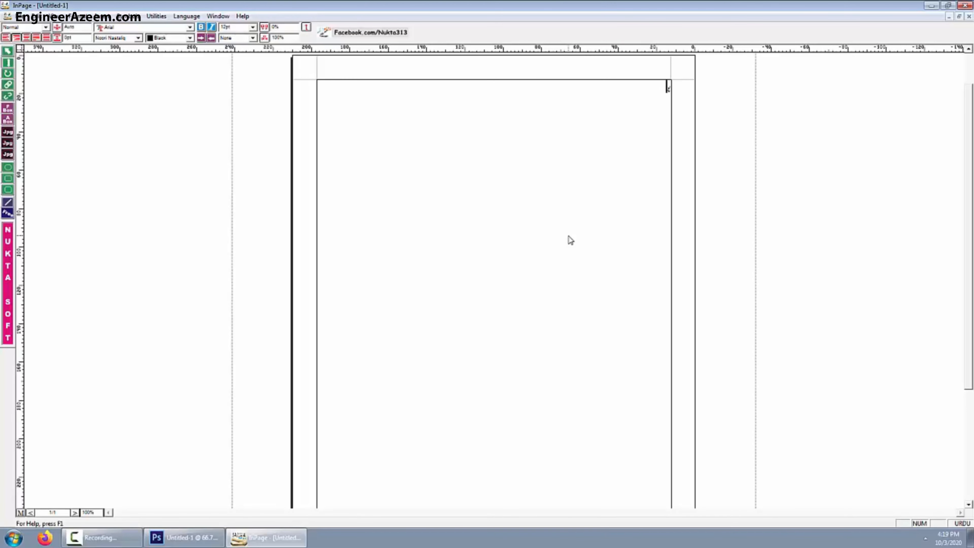
pyautogui.write('ب')
pyautogui.moveTo(652, 87); pyautogui.dragTo(686, 86)
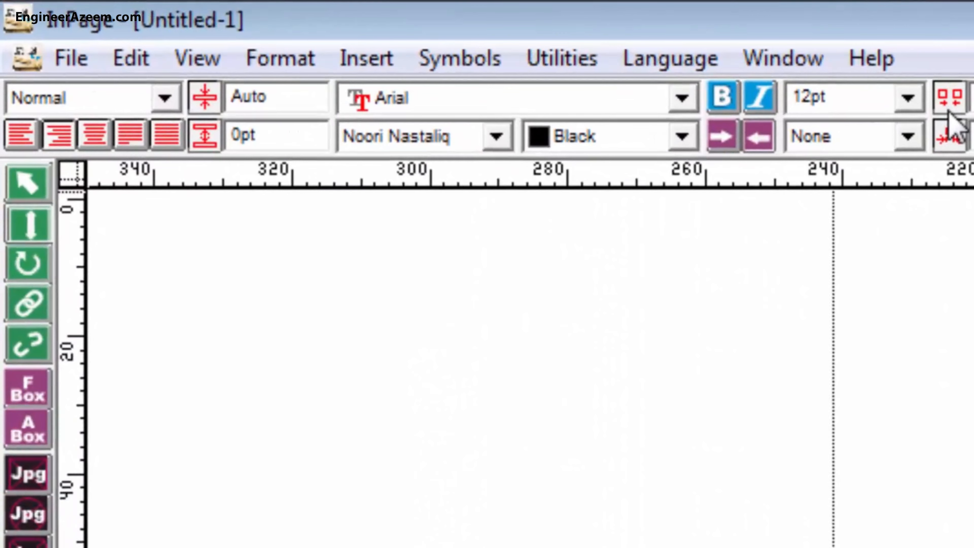
pyautogui.click(908, 98)
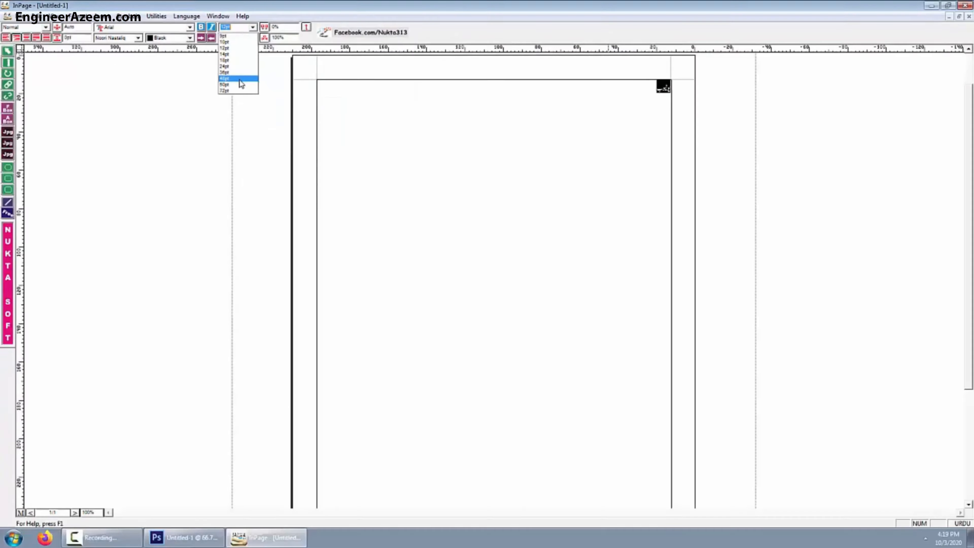
pyautogui.click(862, 288)
pyautogui.click(601, 129)
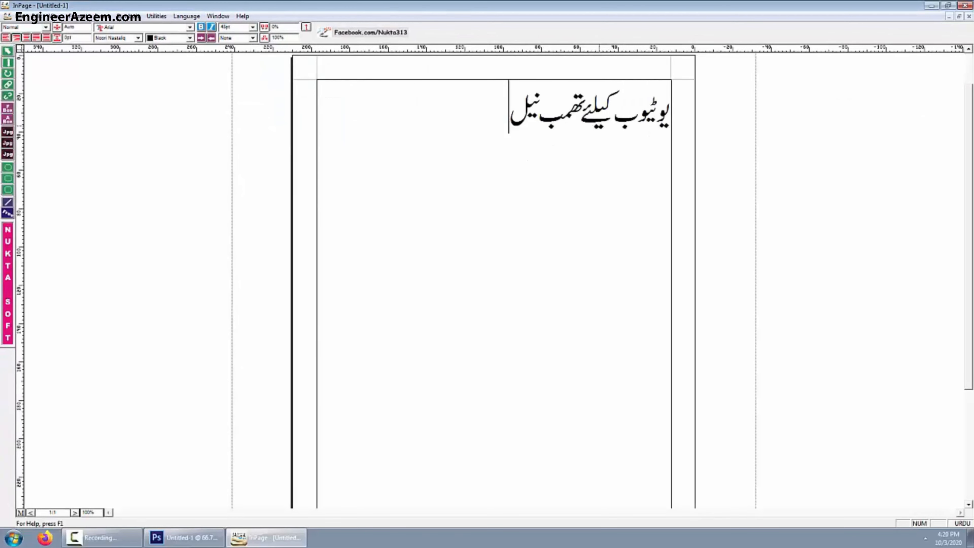
# Replace the words "تھمب نیل" at the end of the line with "بنانا سیکھیں".
pyautogui.hotkey('ctrl', 'shift', 'Right')
pyautogui.hotkey('ctrl', 'shift', 'Right')
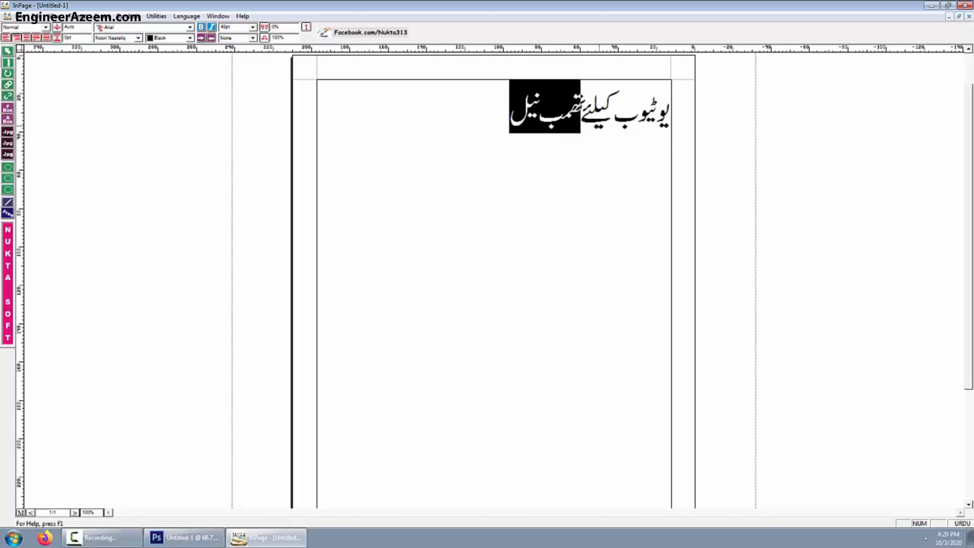
pyautogui.press('BackSpace')
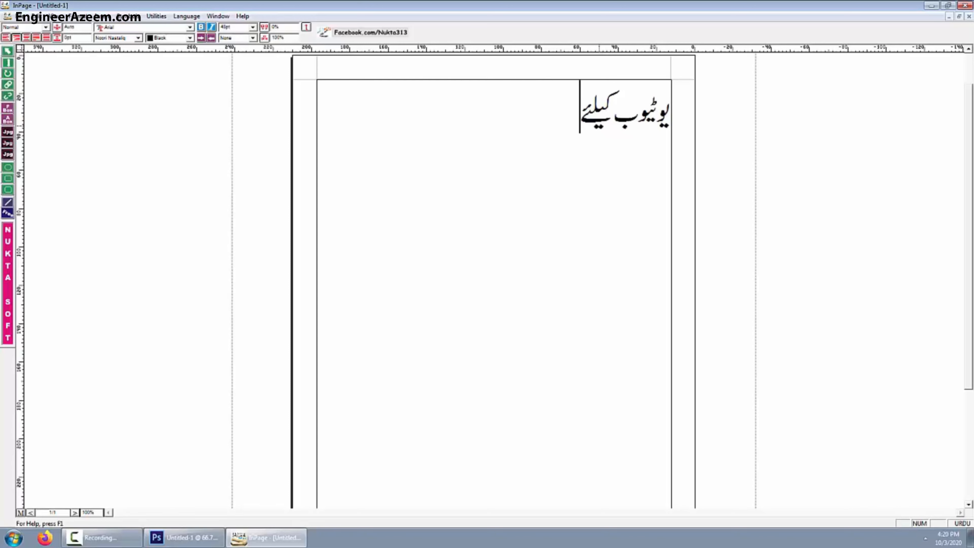
pyautogui.write('بن')
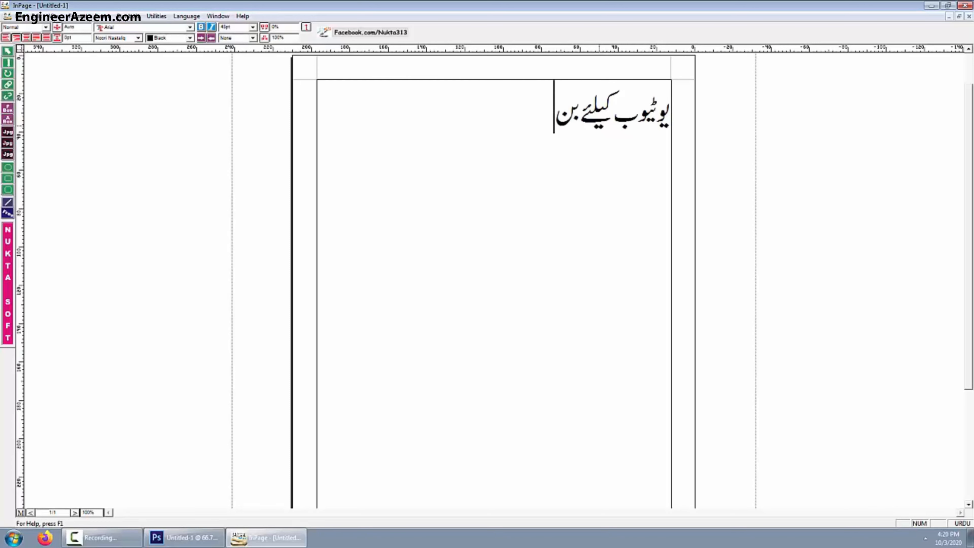
pyautogui.write('انا سیکھ')
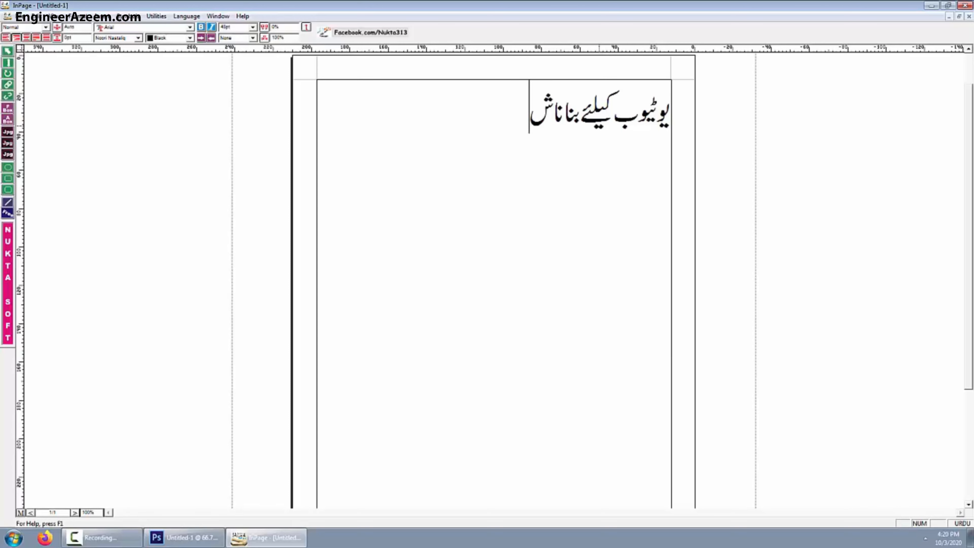
pyautogui.write('یں')
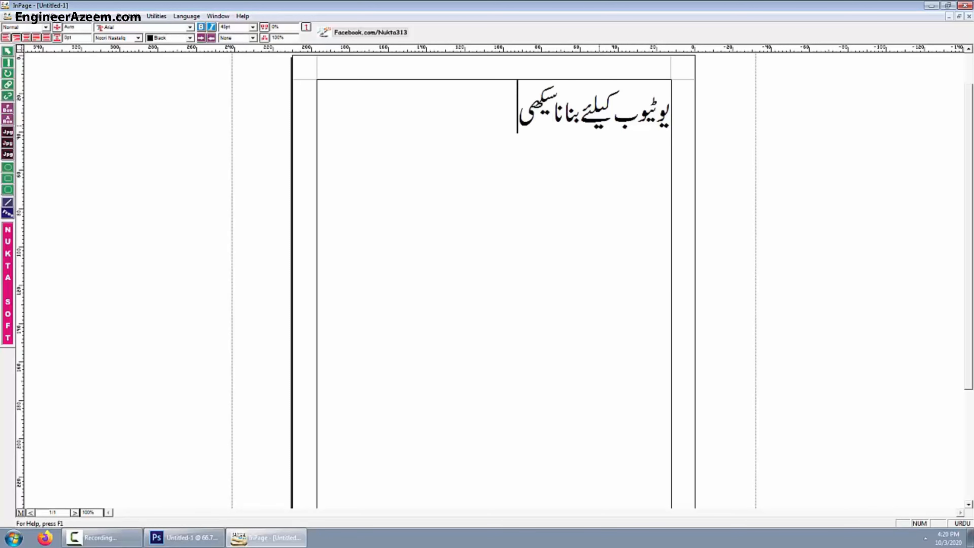
# Switch the typing language to English and insert the word "Thubnail" between "کیلئے" and "بنانا".
pyautogui.press('Right')
pyautogui.press('Right')
pyautogui.press('Right')
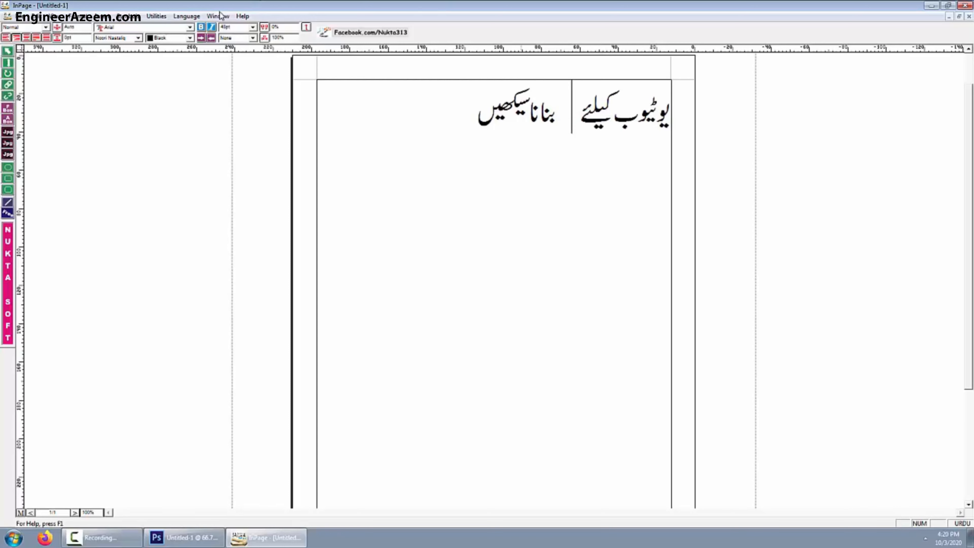
pyautogui.click(186, 16)
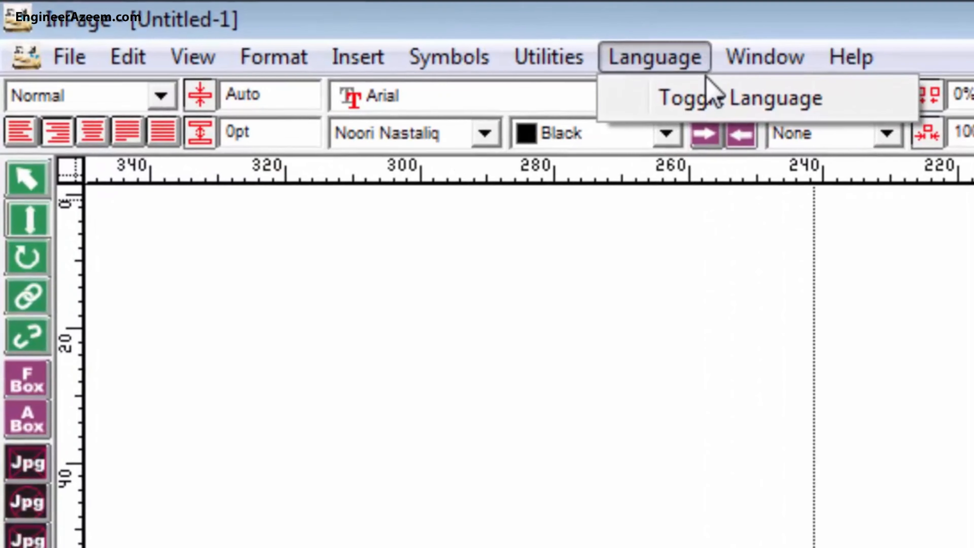
pyautogui.click(711, 100)
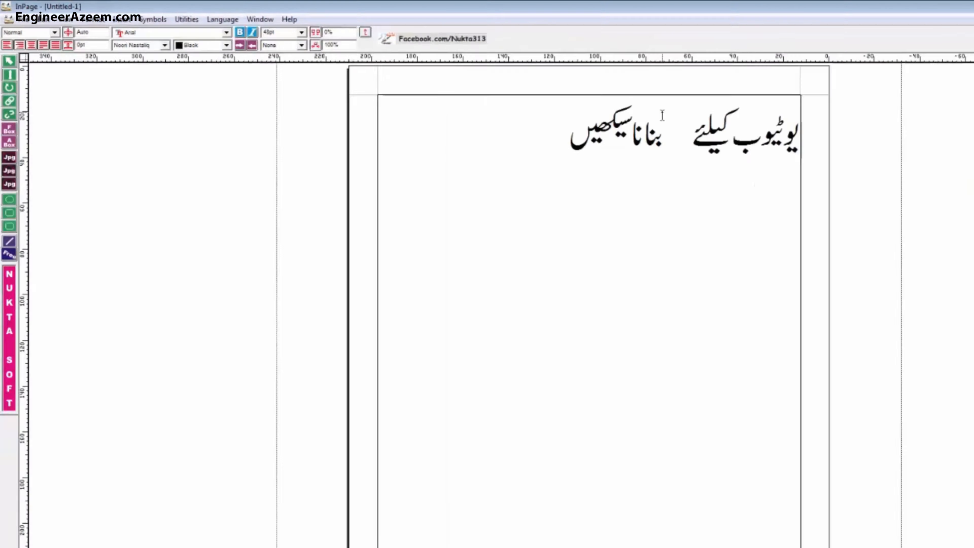
pyautogui.write('Thu')
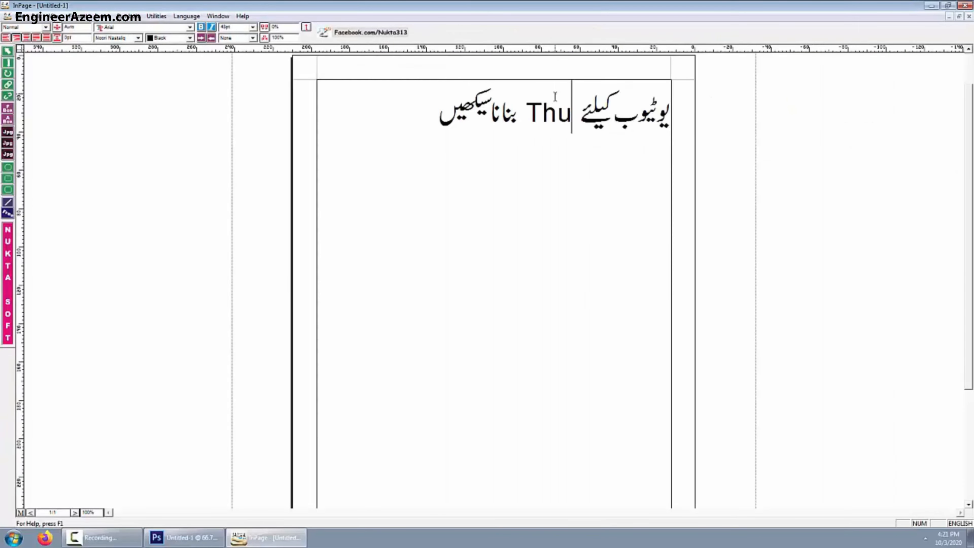
pyautogui.write('bnail')
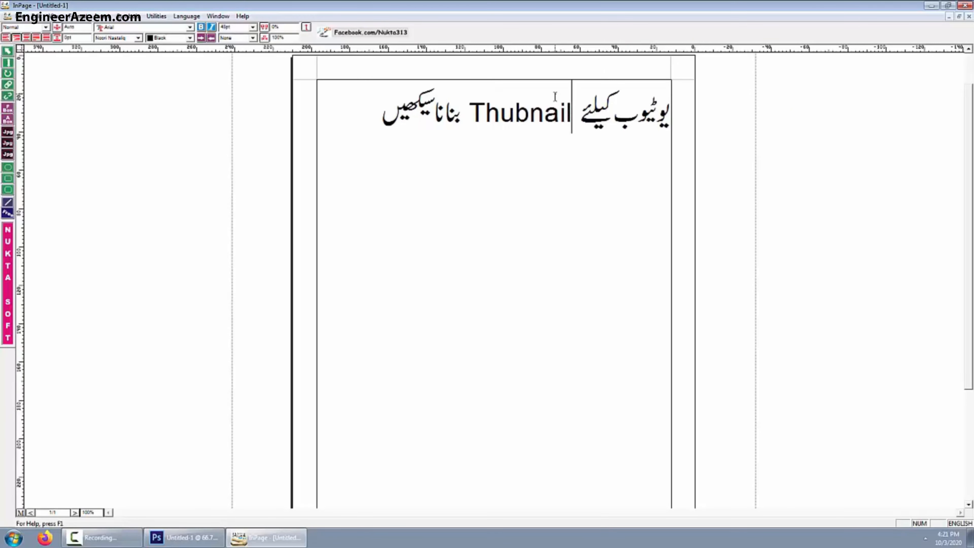
# Insert the missing "m" in the English word of the title so it reads "Thumbnail".
pyautogui.click(521, 111)
pyautogui.write('m')
pyautogui.moveTo(437, 112); pyautogui.dragTo(572, 114)
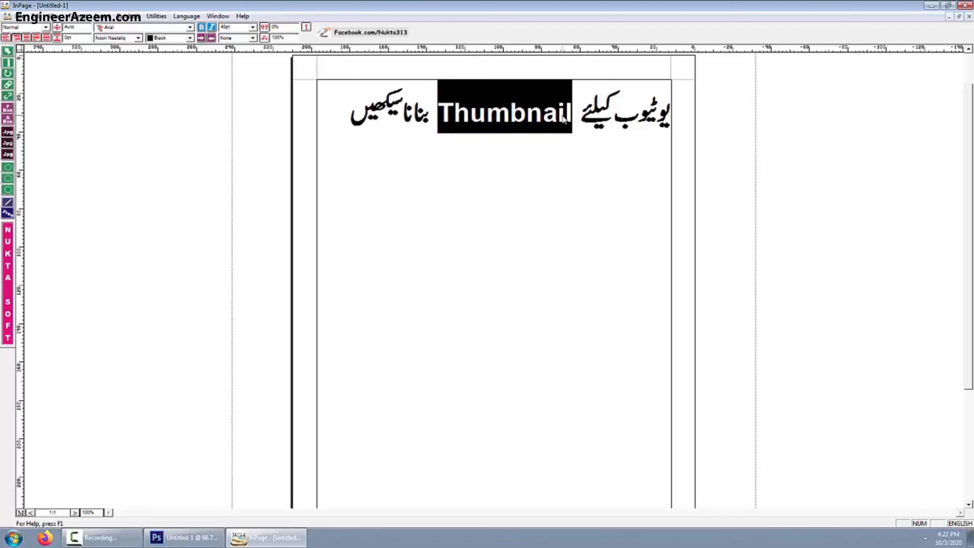
pyautogui.click(612, 113)
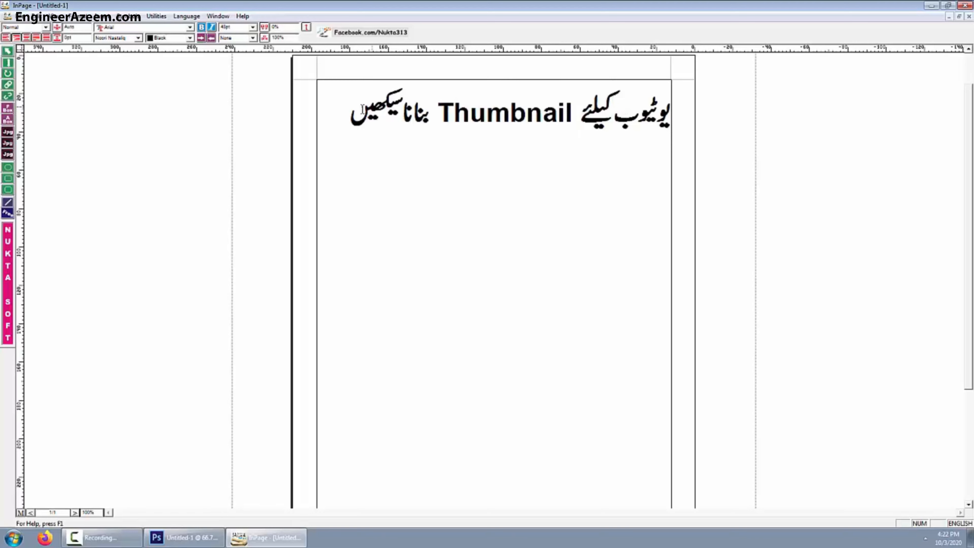
# Remove the bold formatting from the whole title line.
pyautogui.moveTo(347, 109); pyautogui.dragTo(695, 130)
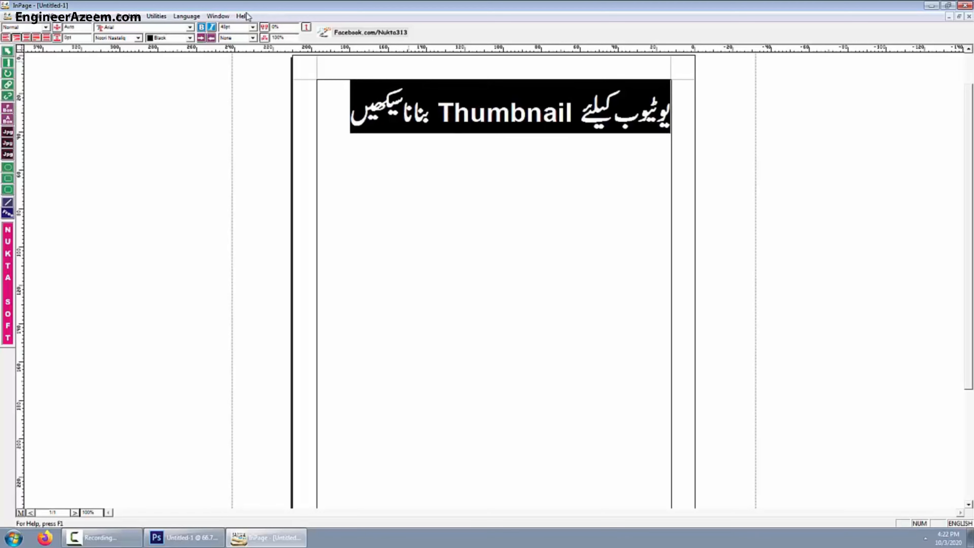
pyautogui.click(202, 28)
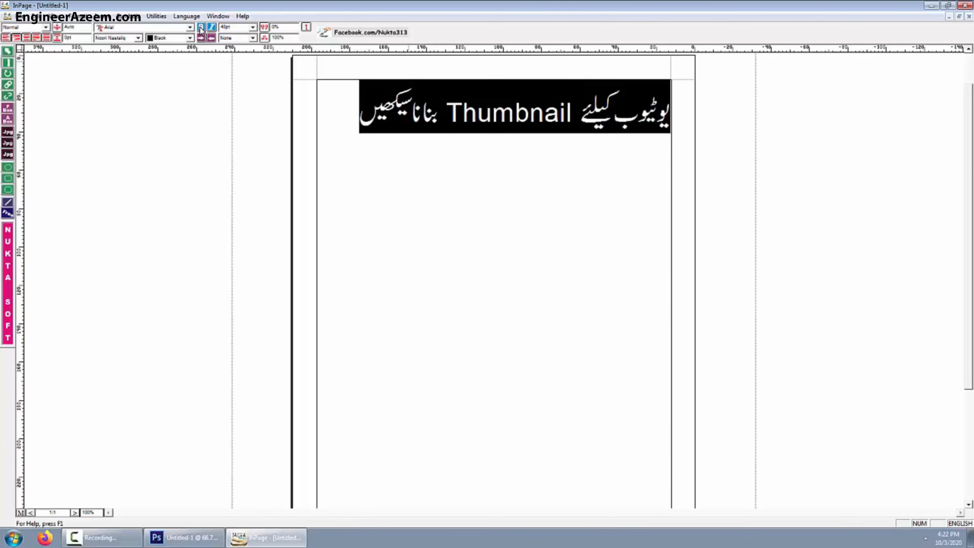
pyautogui.click(201, 28)
pyautogui.click(201, 29)
pyautogui.click(202, 29)
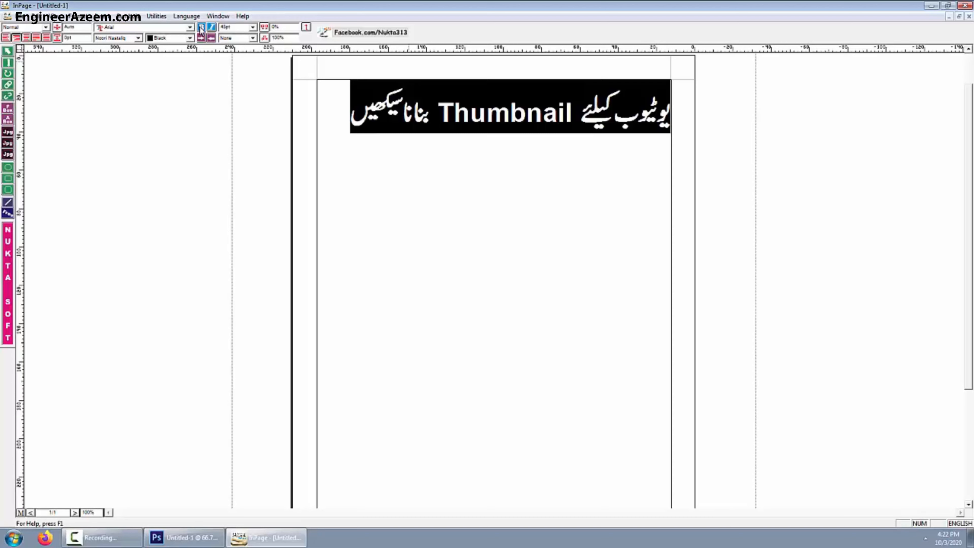
pyautogui.click(201, 29)
pyautogui.click(201, 29)
pyautogui.click(201, 30)
pyautogui.click(352, 102)
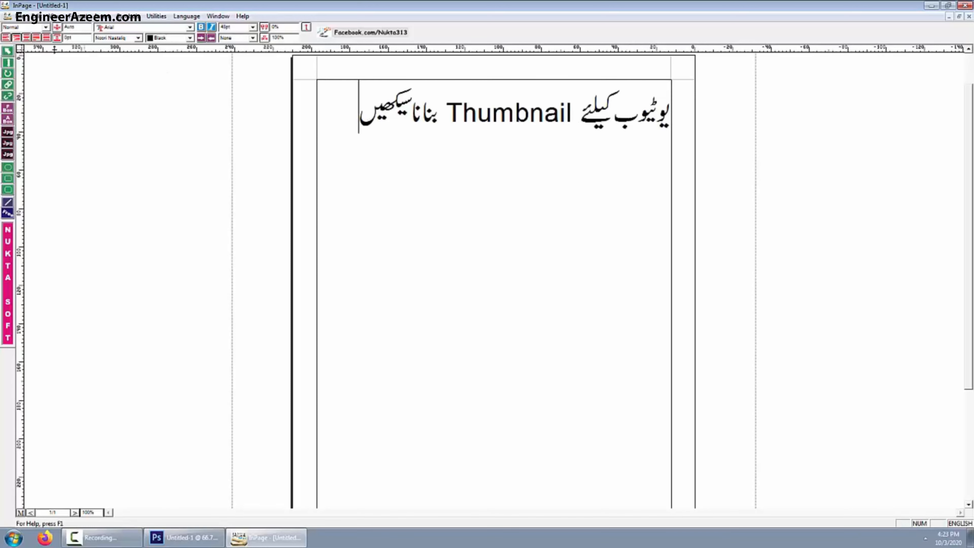
# Minimise InPage, launch CorelDRAW 12 and create a new blank document.
pyautogui.click(931, 5)
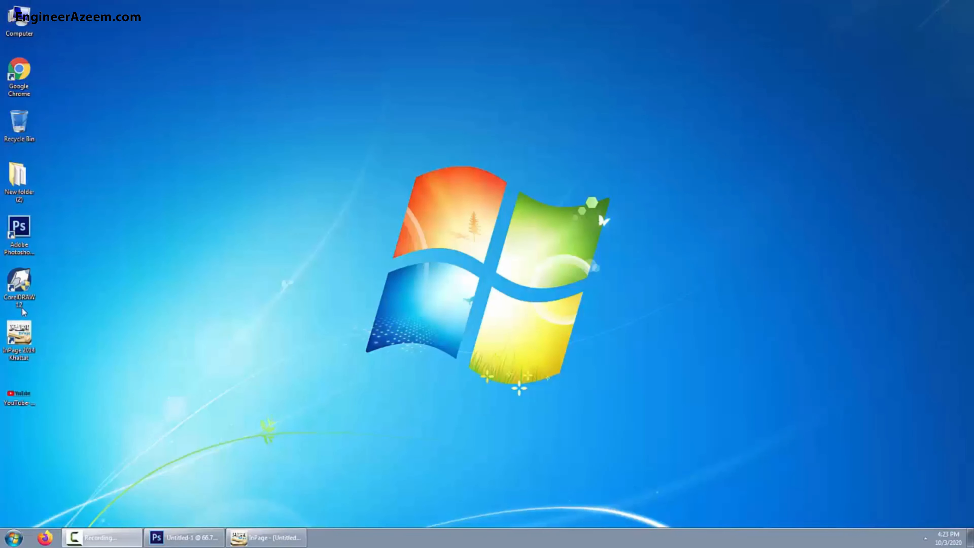
pyautogui.rightClick(19, 292)
pyautogui.click(39, 295)
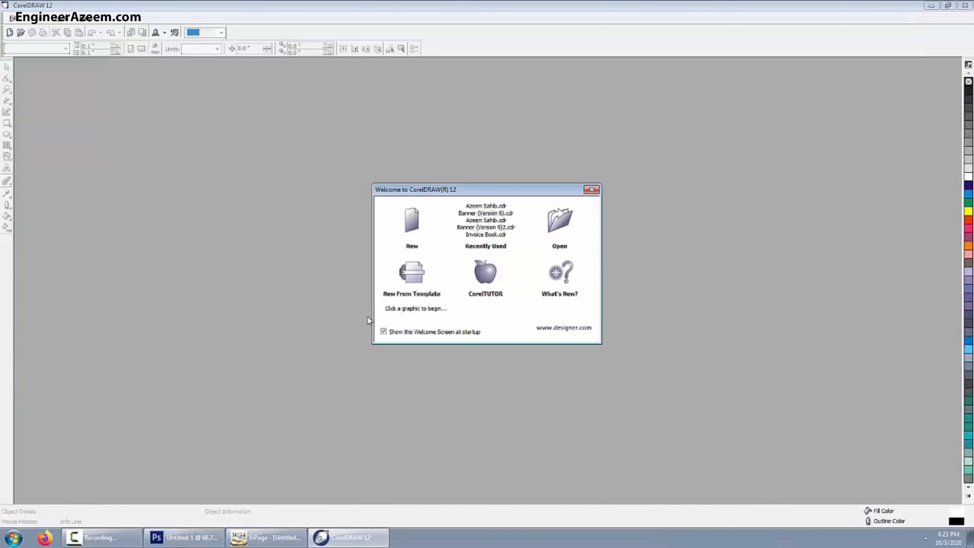
pyautogui.click(412, 220)
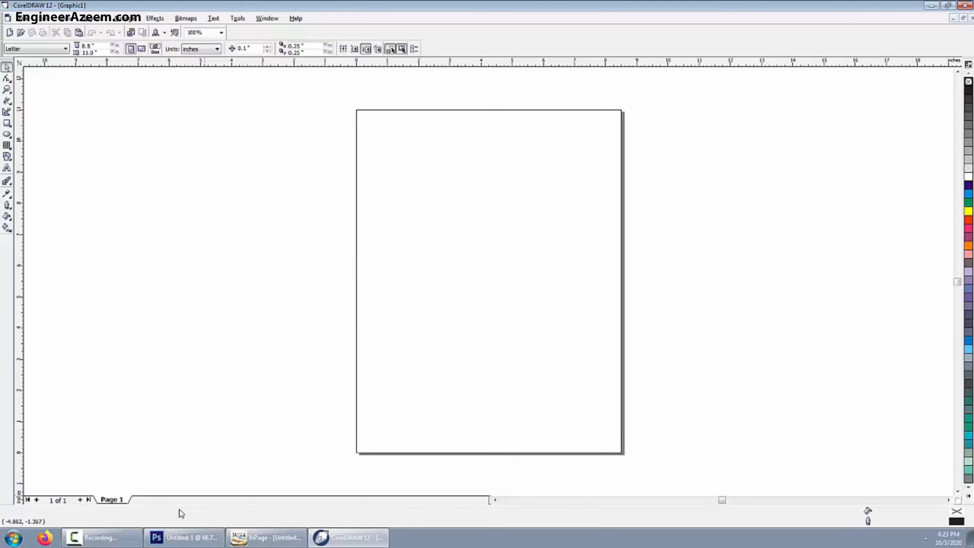
# Copy the title's text box from InPage and paste it into the new CorelDRAW document.
pyautogui.click(264, 540)
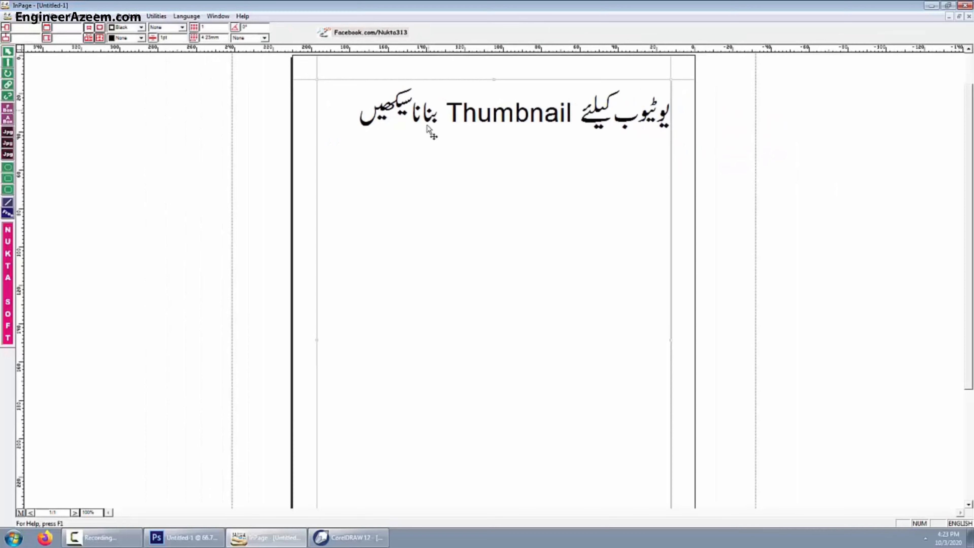
pyautogui.click(371, 535)
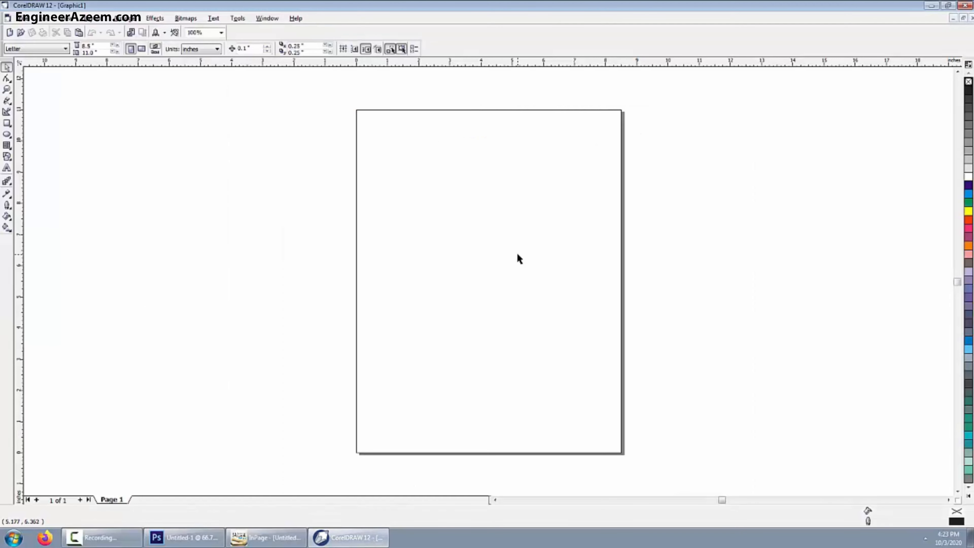
pyautogui.hotkey('ctrl', 'v')
# Scale the pasted title down proportionally to about 7.66 inches wide so it fits within the page width.
pyautogui.scroll(-3, 518, 258)
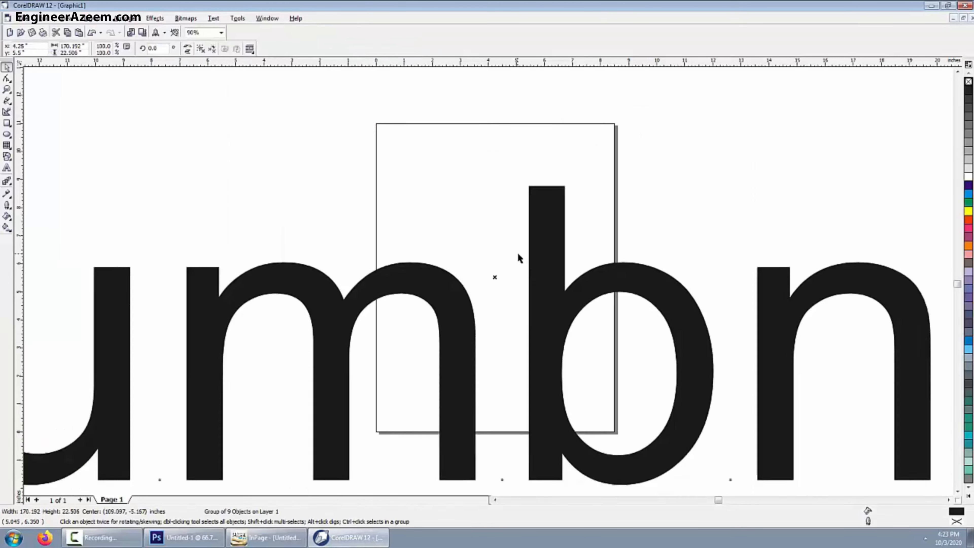
pyautogui.scroll(-5, 518, 258)
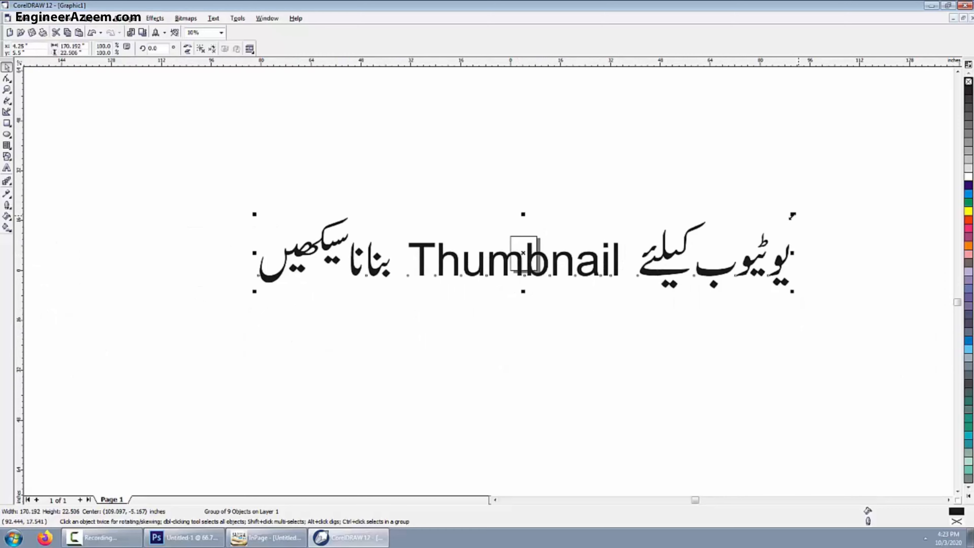
pyautogui.moveTo(794, 213); pyautogui.dragTo(736, 244)
pyautogui.scroll(3, 572, 230)
pyautogui.scroll(4, 360, 359)
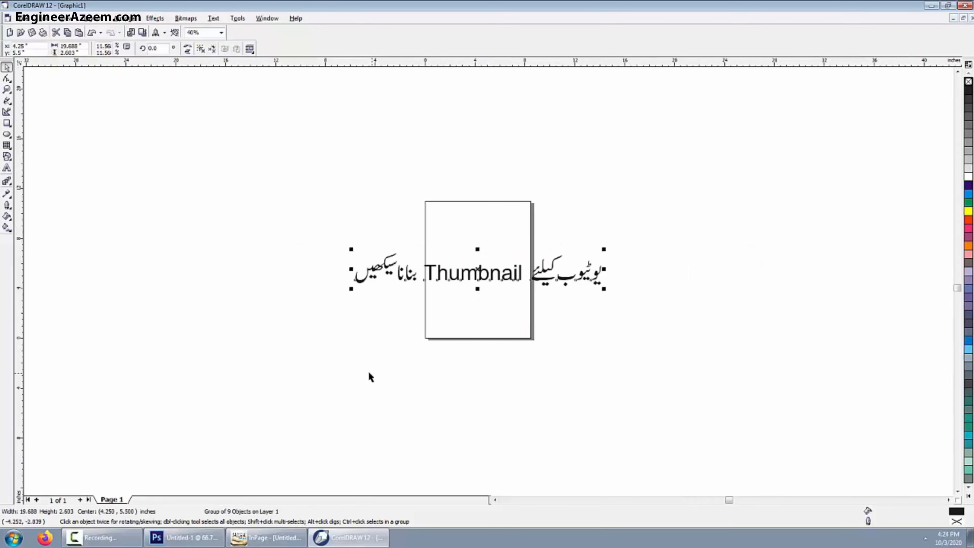
pyautogui.scroll(2, 614, 92)
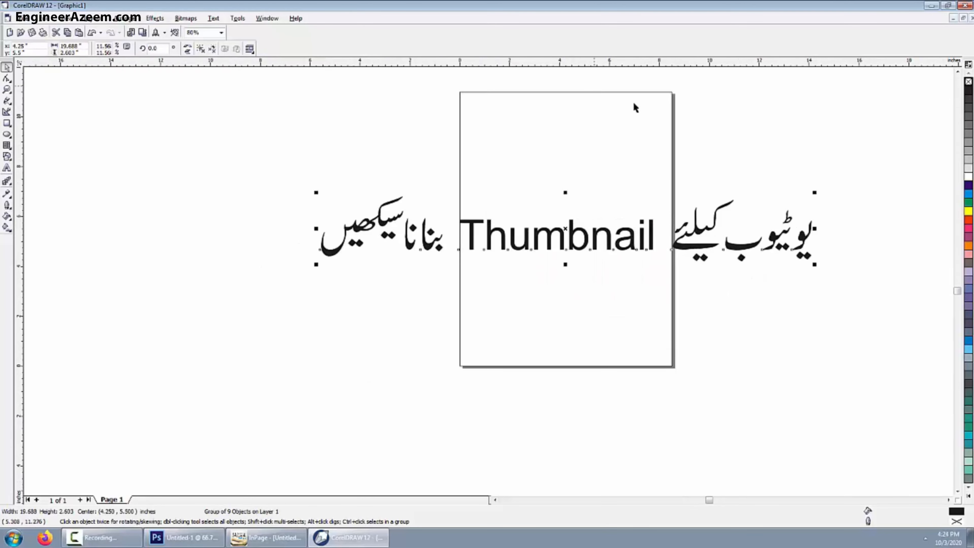
pyautogui.moveTo(840, 203); pyautogui.dragTo(799, 225)
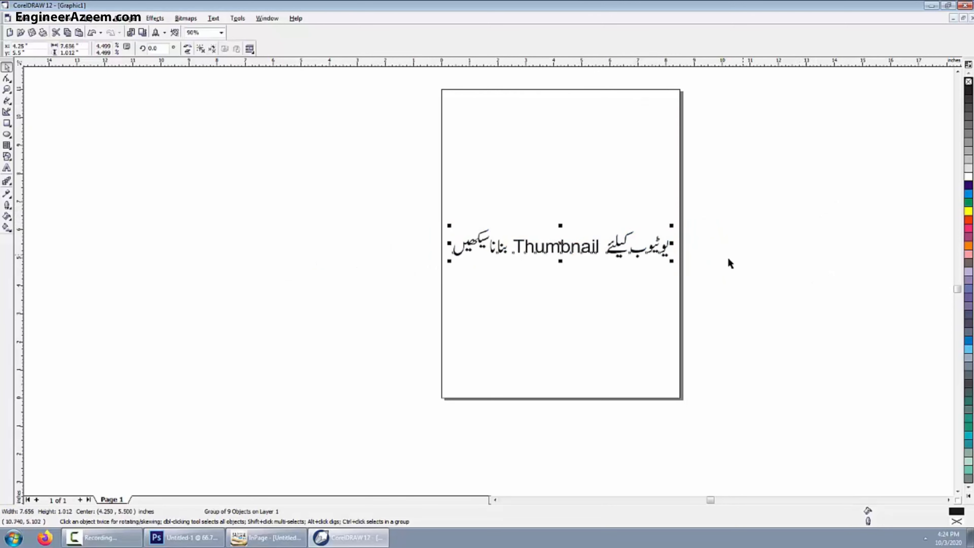
pyautogui.click(617, 329)
pyautogui.scroll(1, 539, 149)
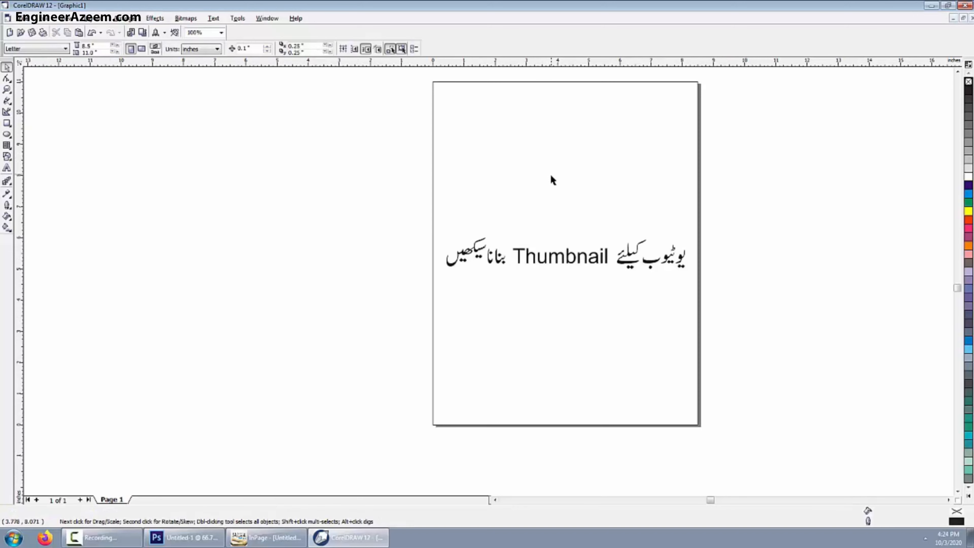
# Move the title up to about 7.29 inches on the page and shrink it to about 5.9 inches wide.
pyautogui.click(516, 273)
pyautogui.moveTo(578, 252); pyautogui.dragTo(583, 195)
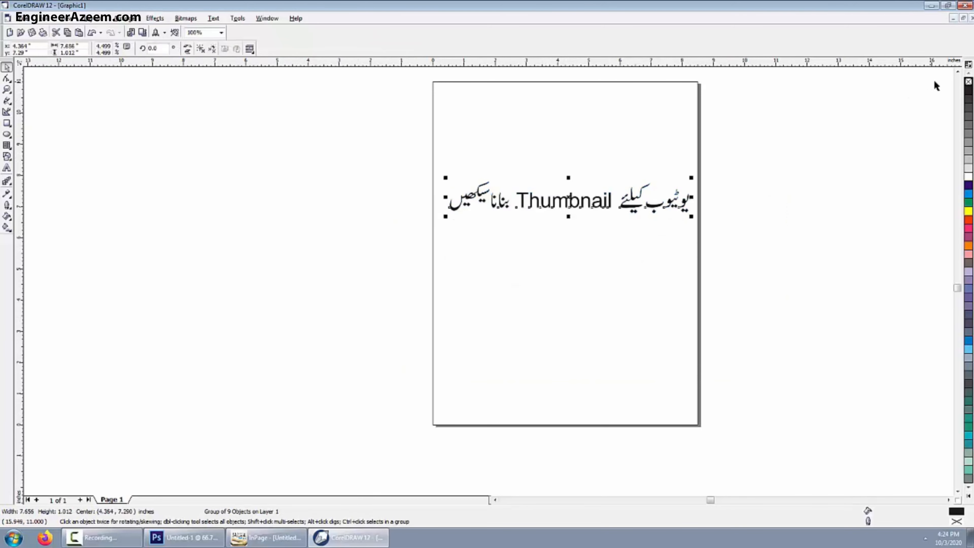
pyautogui.click(958, 72)
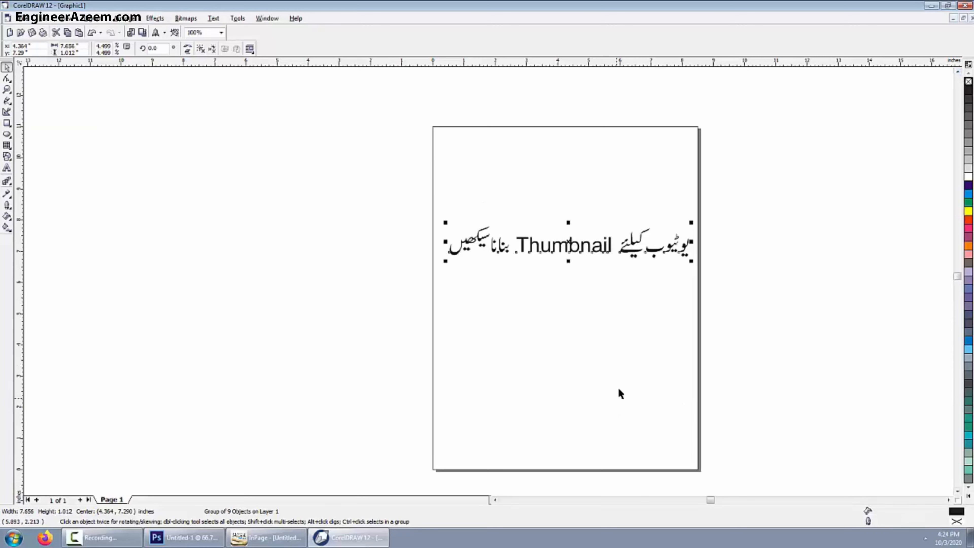
pyautogui.scroll(1, 602, 318)
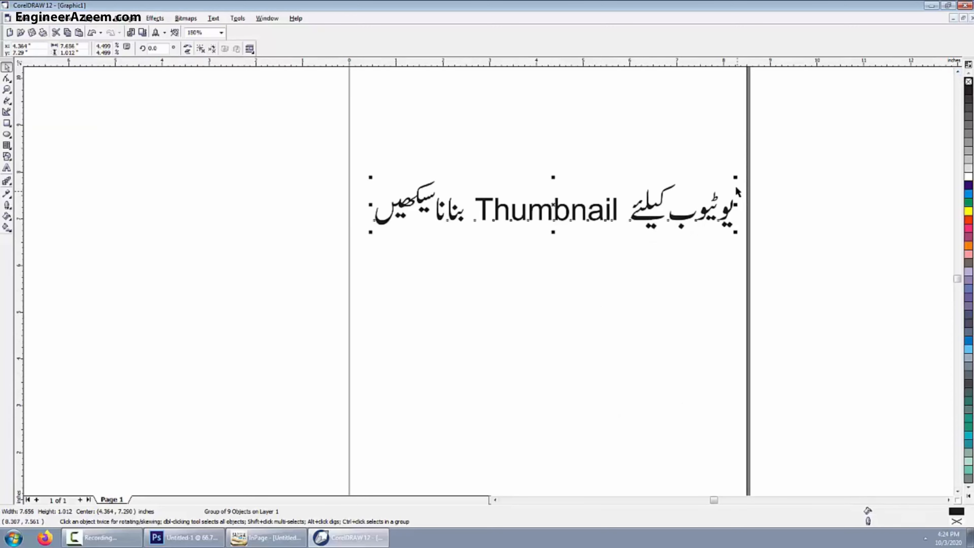
pyautogui.moveTo(825, 291); pyautogui.dragTo(315, 159)
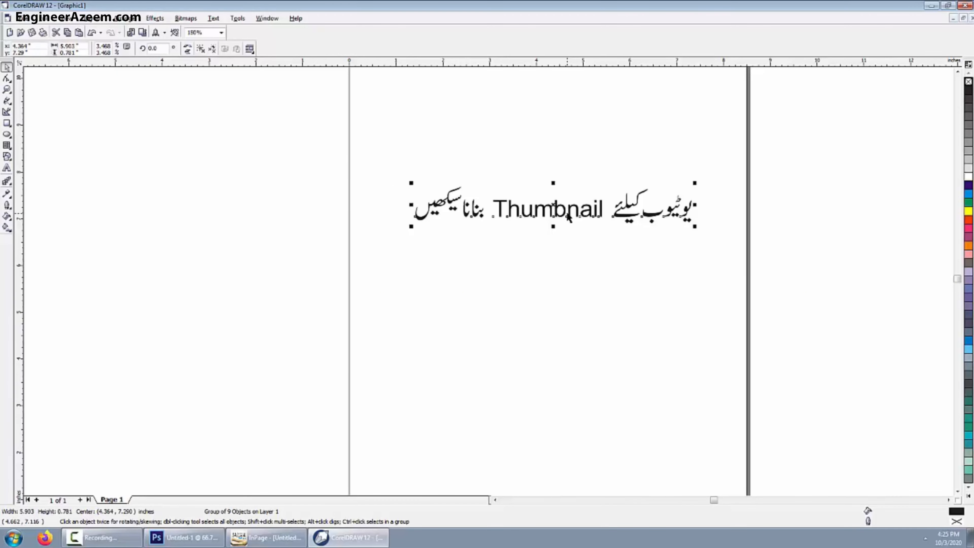
# Open the title's object properties and set its outline width to 2.0 pt.
pyautogui.rightClick(602, 211)
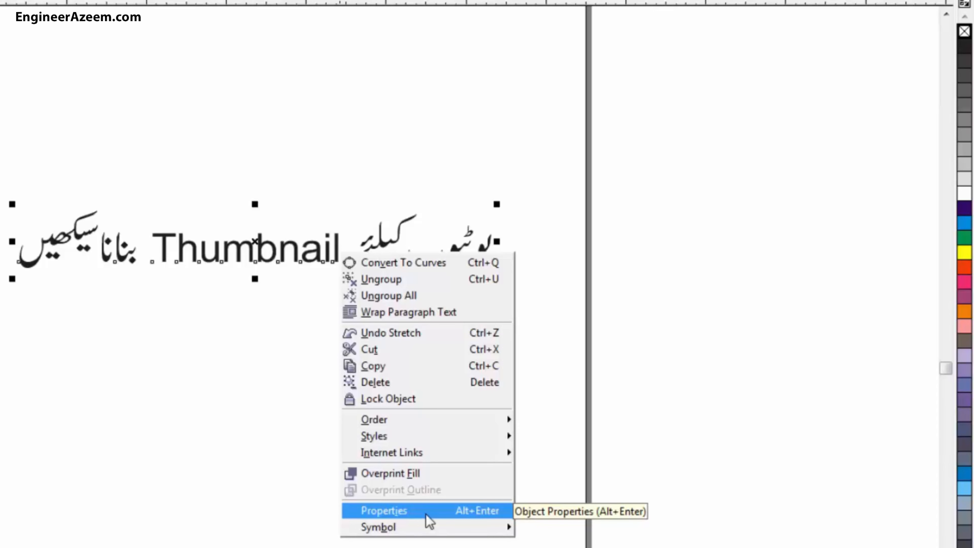
pyautogui.click(426, 514)
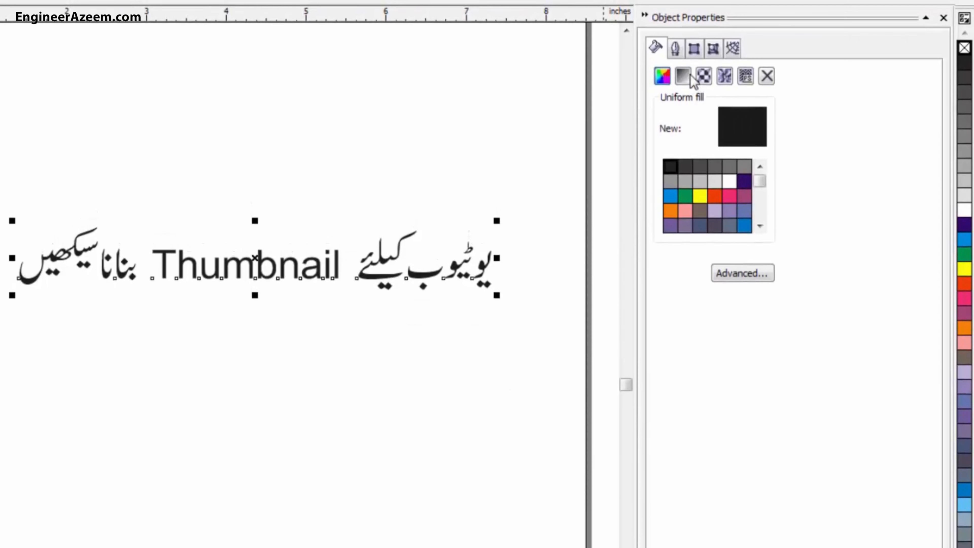
pyautogui.click(676, 48)
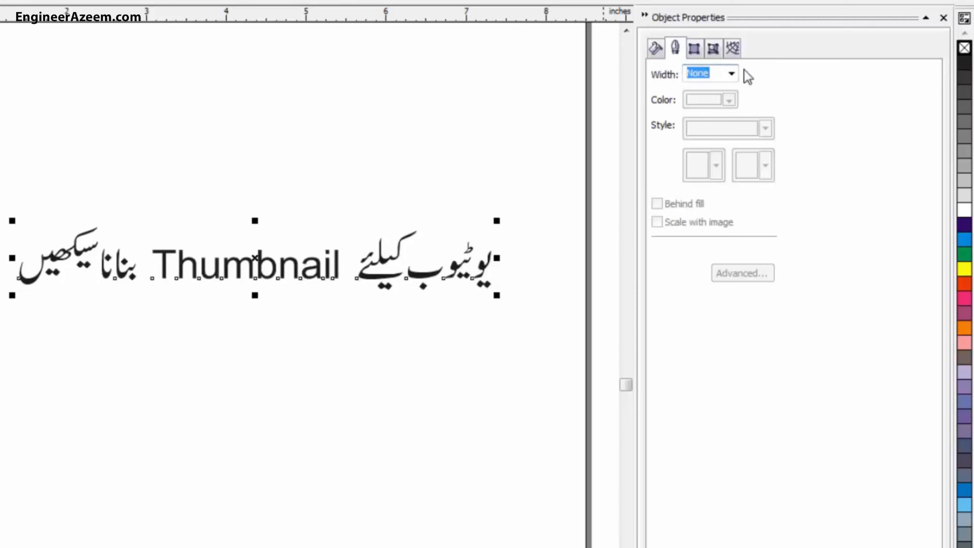
pyautogui.click(732, 75)
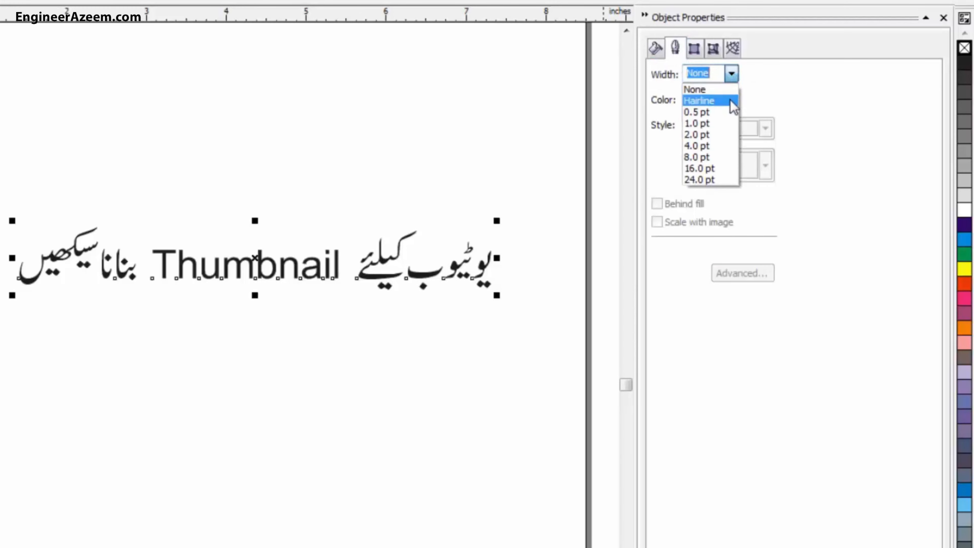
pyautogui.click(716, 136)
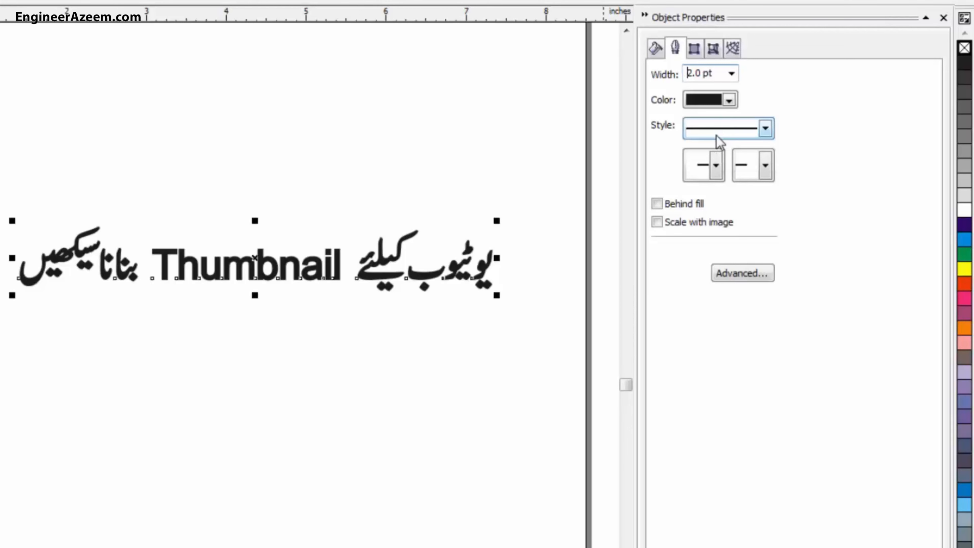
# Make the title's outline yellow, place it behind the fill and close the object properties.
pyautogui.click(730, 101)
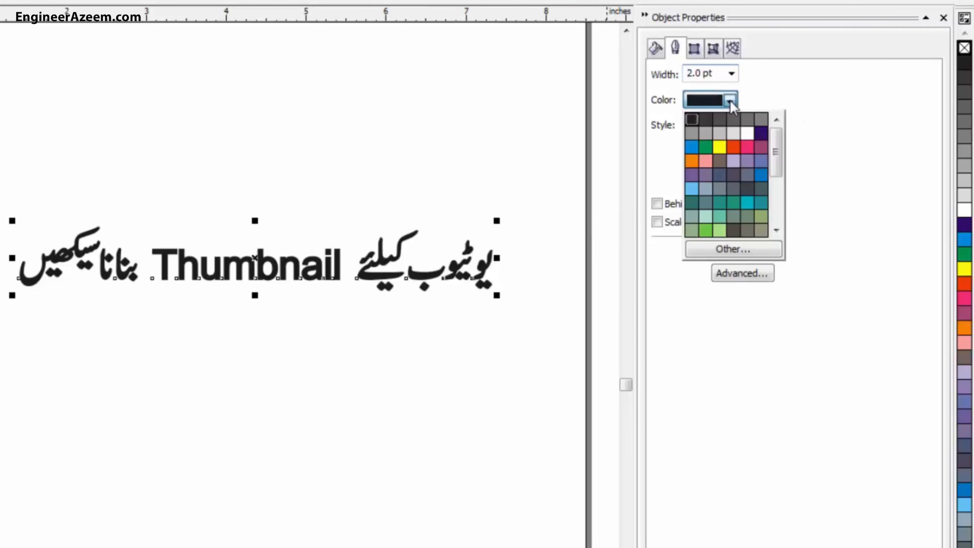
pyautogui.click(719, 146)
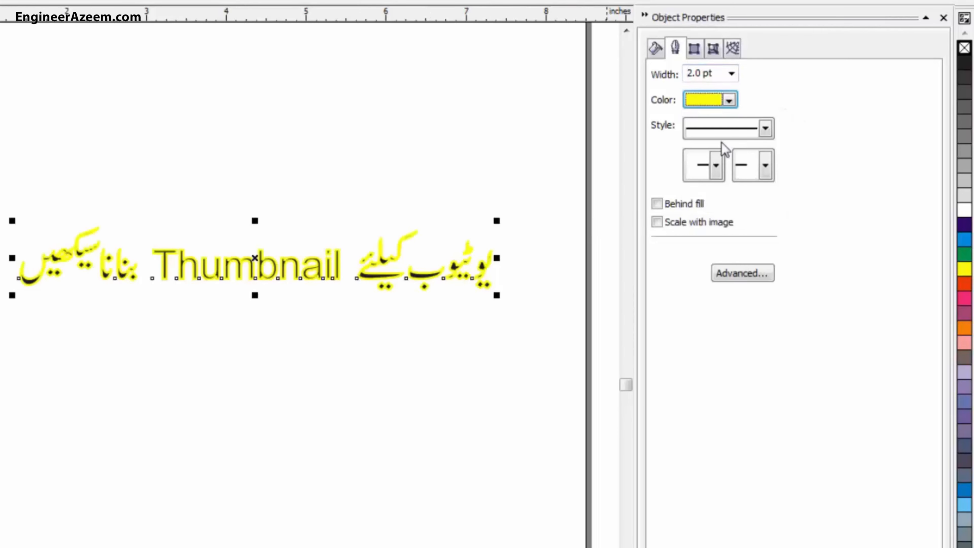
pyautogui.click(671, 209)
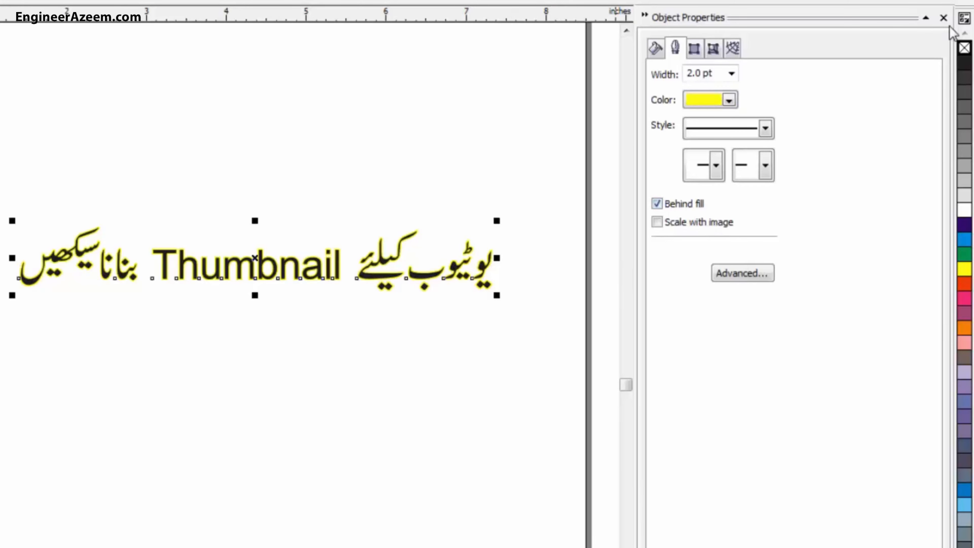
pyautogui.click(943, 18)
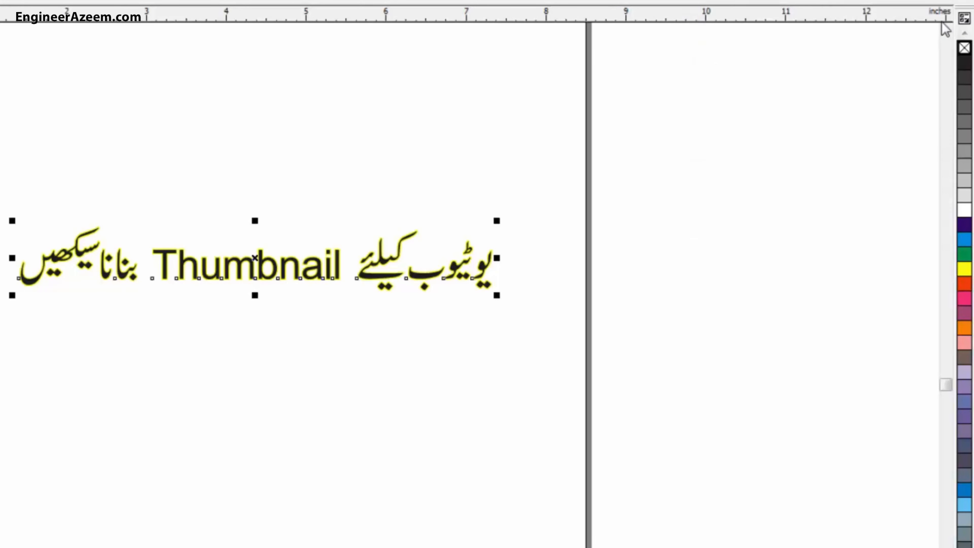
pyautogui.scroll(4, 574, 151)
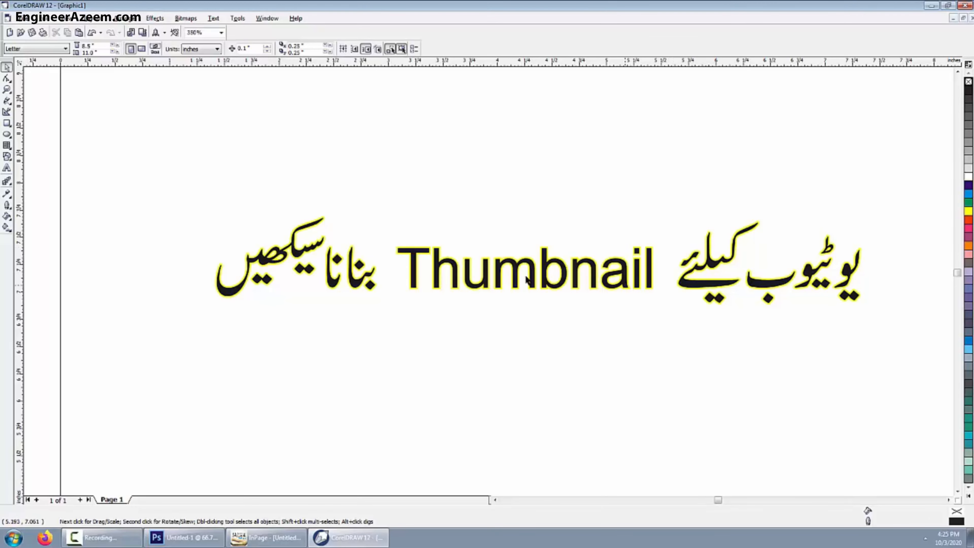
pyautogui.scroll(-3, 502, 214)
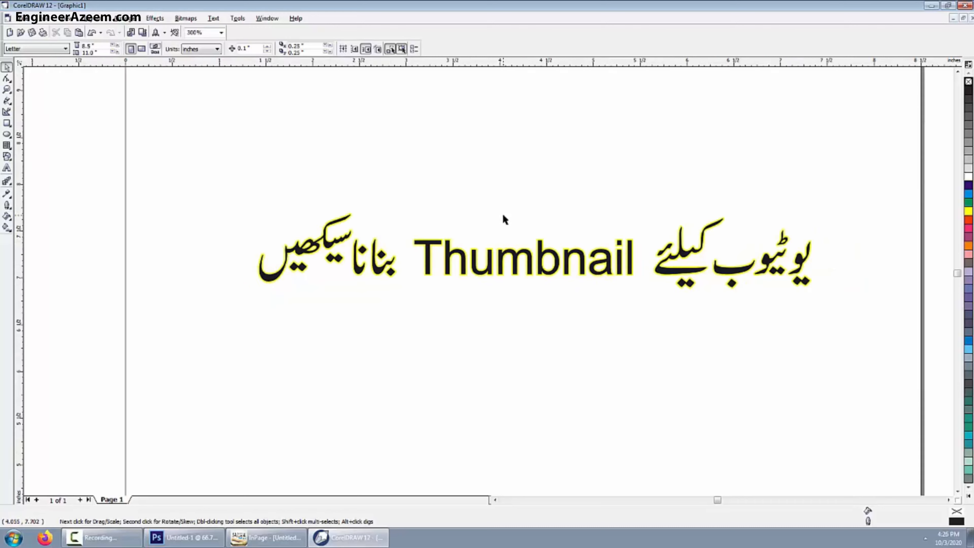
pyautogui.scroll(-1, 504, 215)
# Bring up the InPage document in a smaller window below the outlined title, compare the two versions, and return to CorelDRAW.
pyautogui.hotkey('alt', 'Tab')
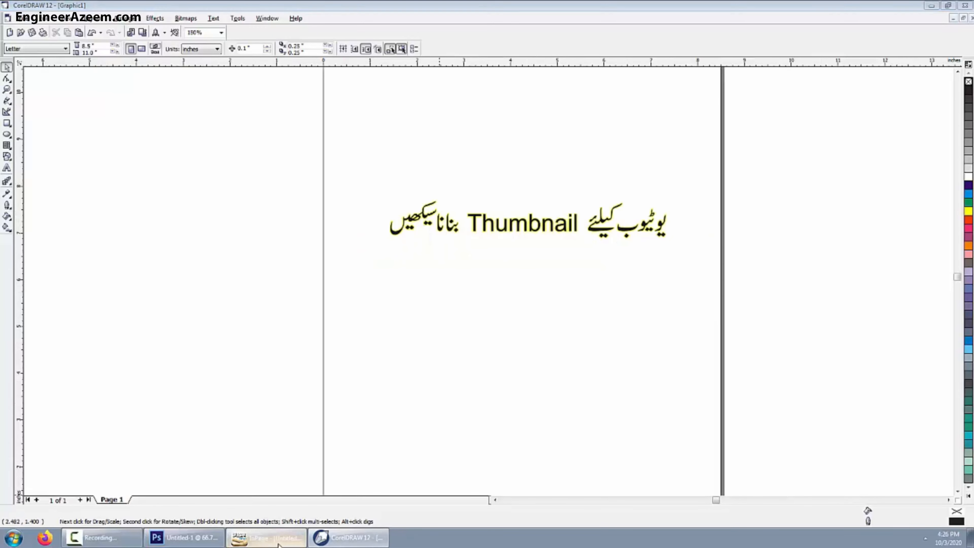
pyautogui.doubleClick(573, 4)
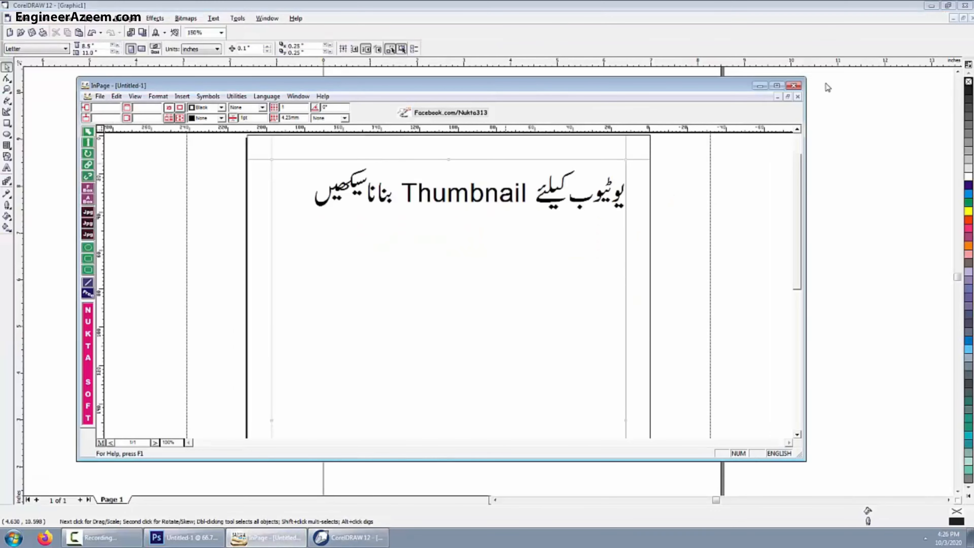
pyautogui.moveTo(806, 95); pyautogui.dragTo(637, 96)
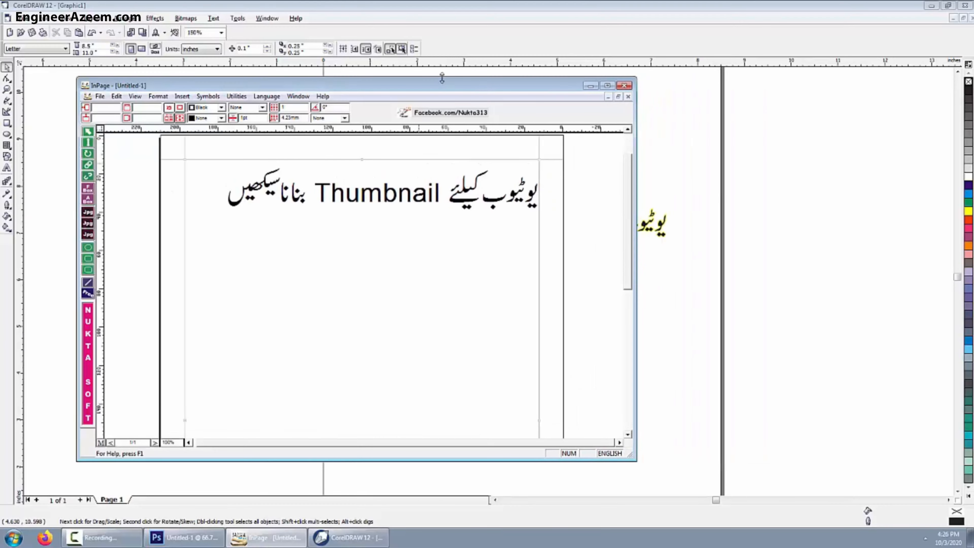
pyautogui.moveTo(441, 78); pyautogui.dragTo(613, 250)
pyautogui.moveTo(493, 256); pyautogui.dragTo(620, 266)
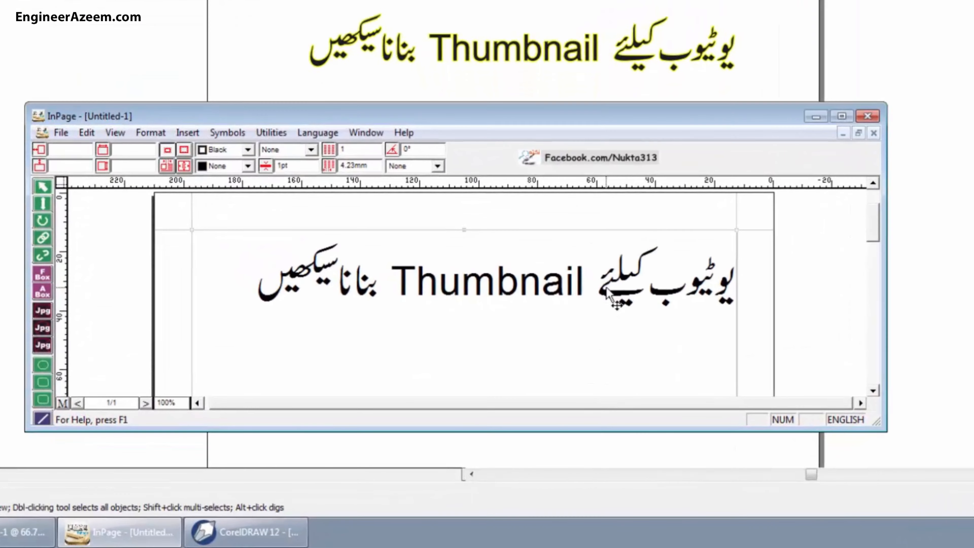
pyautogui.click(694, 52)
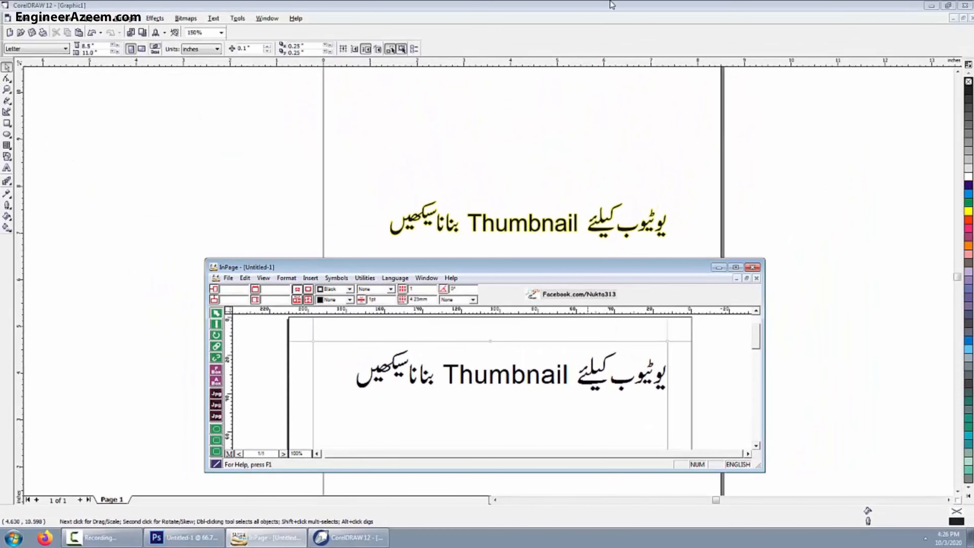
pyautogui.click(612, 4)
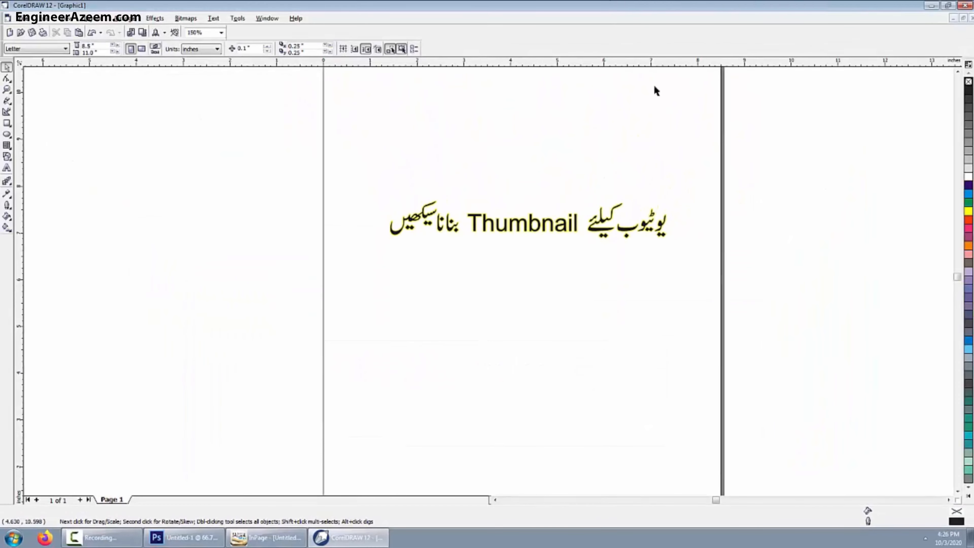
# Increase the whole title's outline width to 4.0 pt in its object properties, then close them and deselect the title.
pyautogui.moveTo(359, 176); pyautogui.dragTo(713, 340)
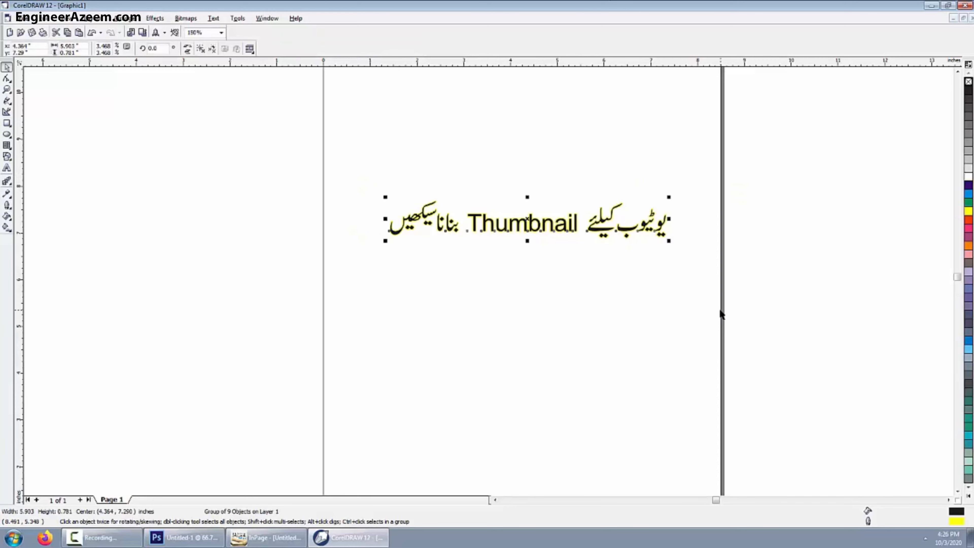
pyautogui.rightClick(651, 226)
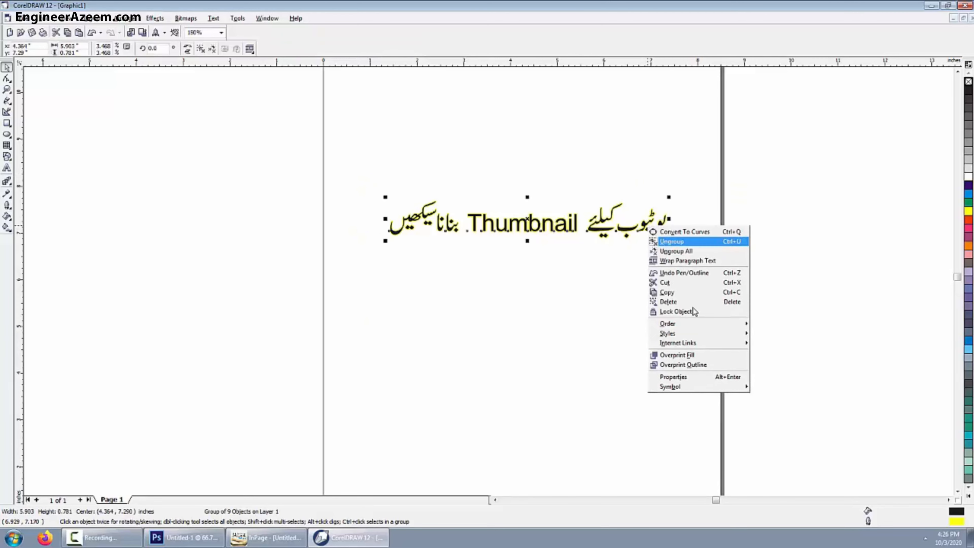
pyautogui.click(705, 377)
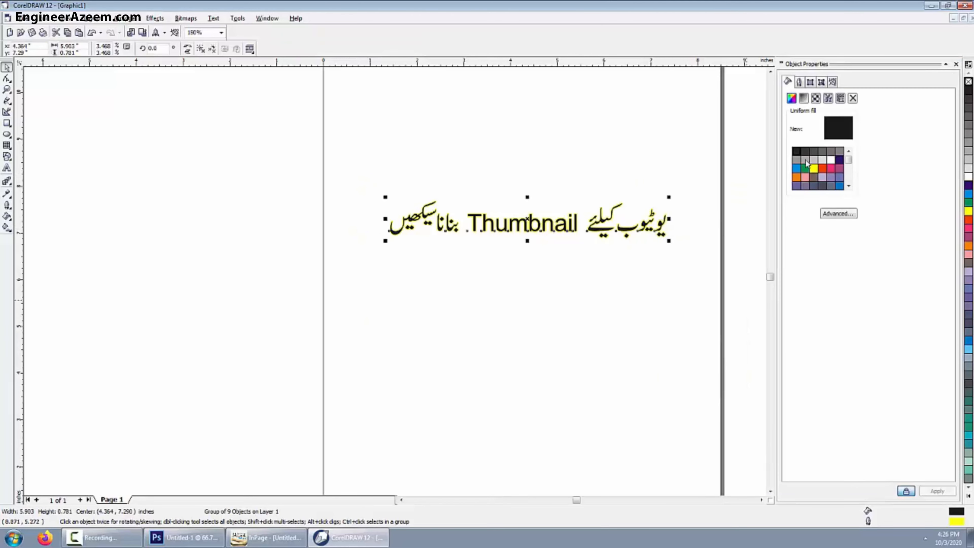
pyautogui.click(799, 82)
pyautogui.click(832, 97)
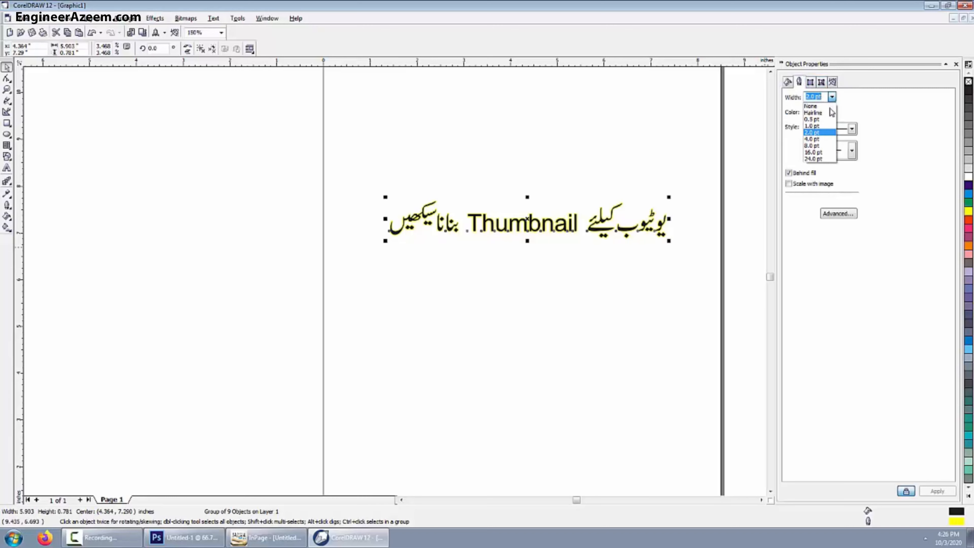
pyautogui.click(822, 139)
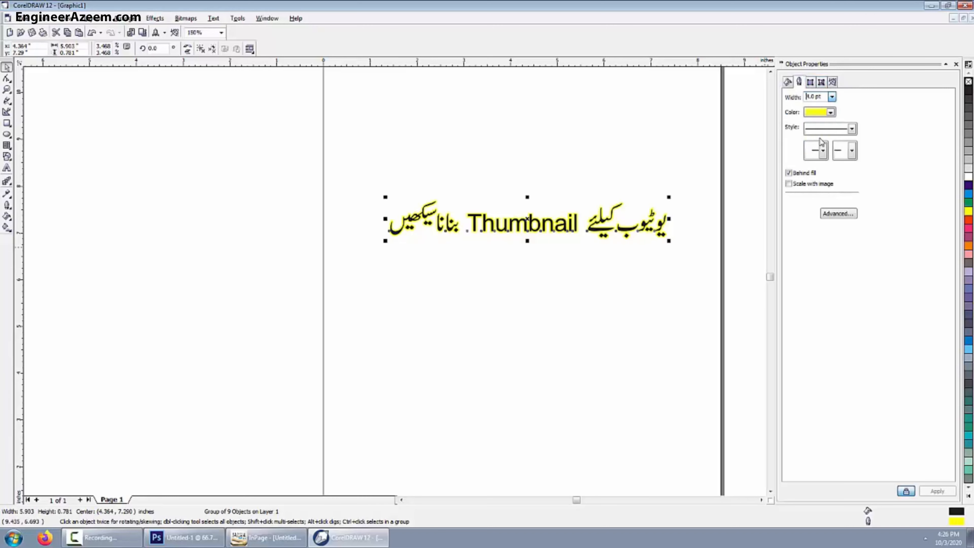
pyautogui.click(956, 64)
pyautogui.click(551, 406)
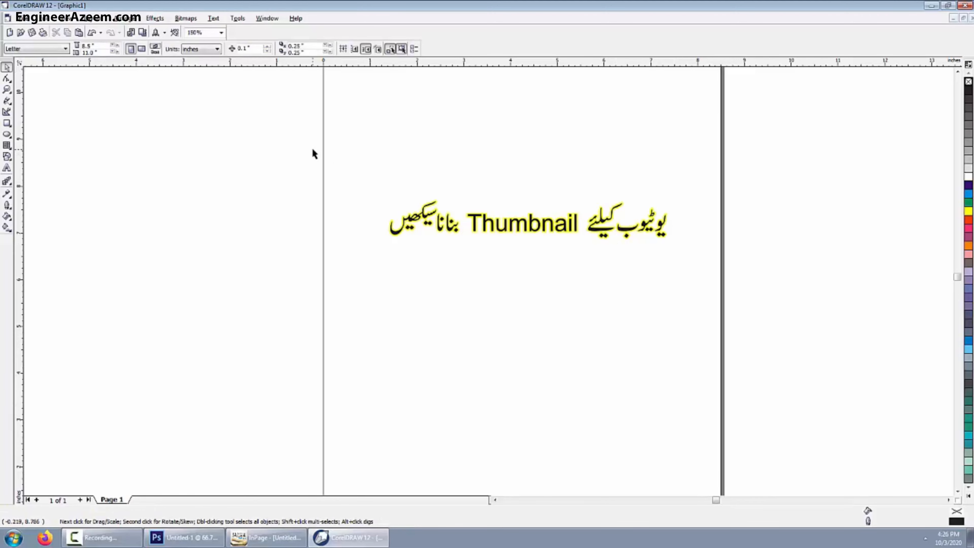
# Export only the selected title to the Desktop as an EPS file named line-1, keeping the default EPS export settings.
pyautogui.moveTo(311, 148); pyautogui.dragTo(766, 326)
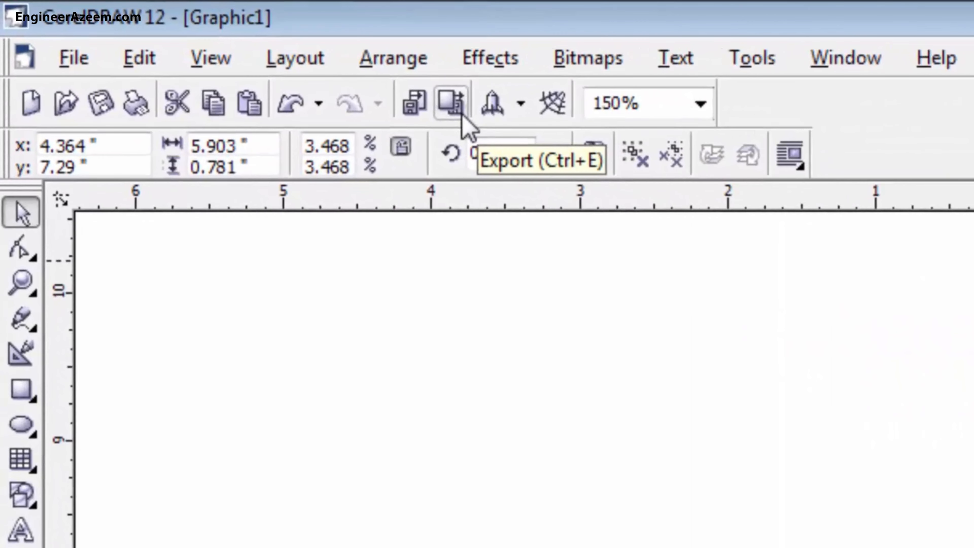
pyautogui.click(463, 116)
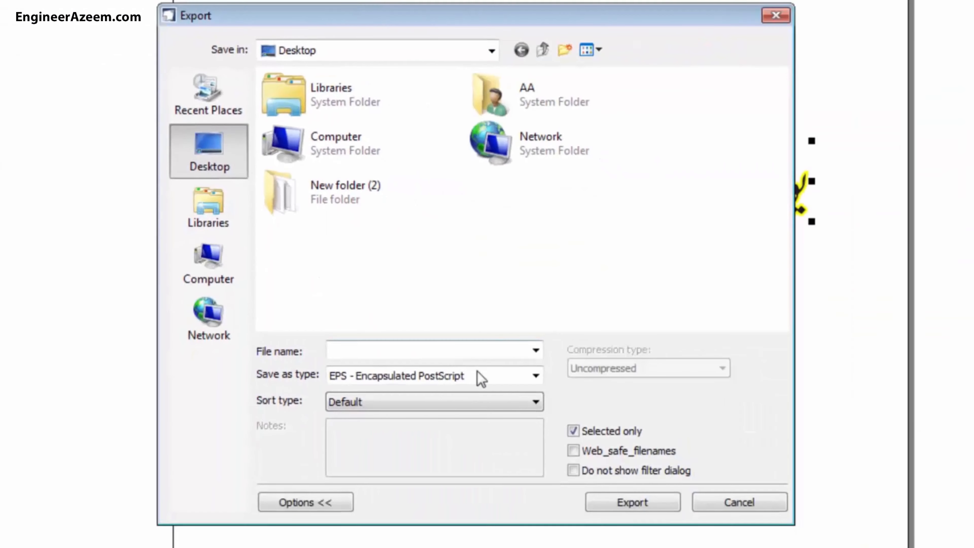
pyautogui.click(385, 378)
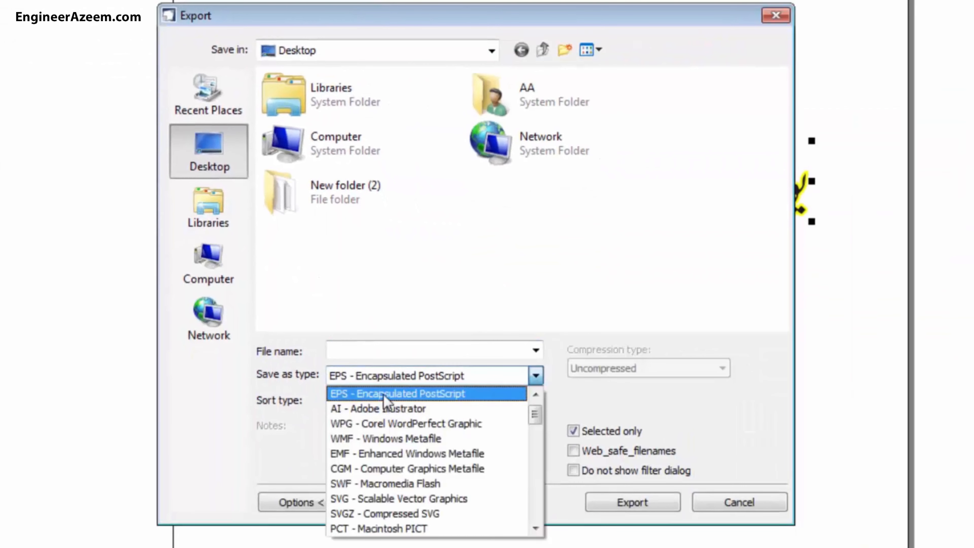
pyautogui.click(426, 395)
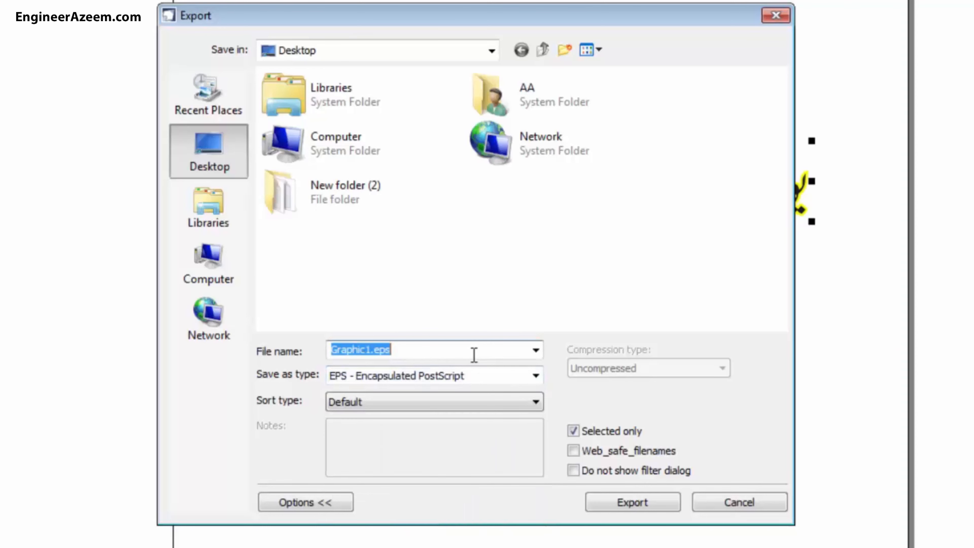
pyautogui.write('line-1')
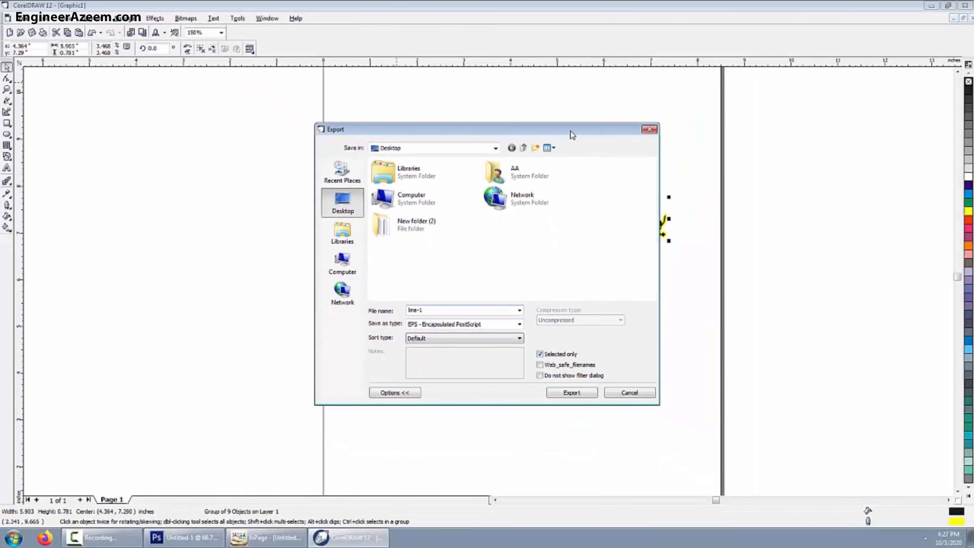
pyautogui.moveTo(571, 133); pyautogui.dragTo(612, 144)
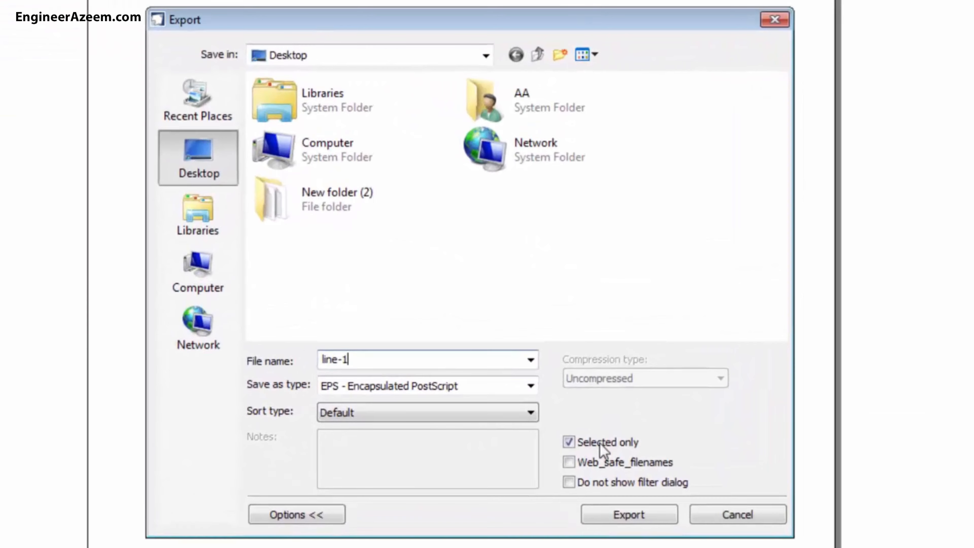
pyautogui.click(624, 515)
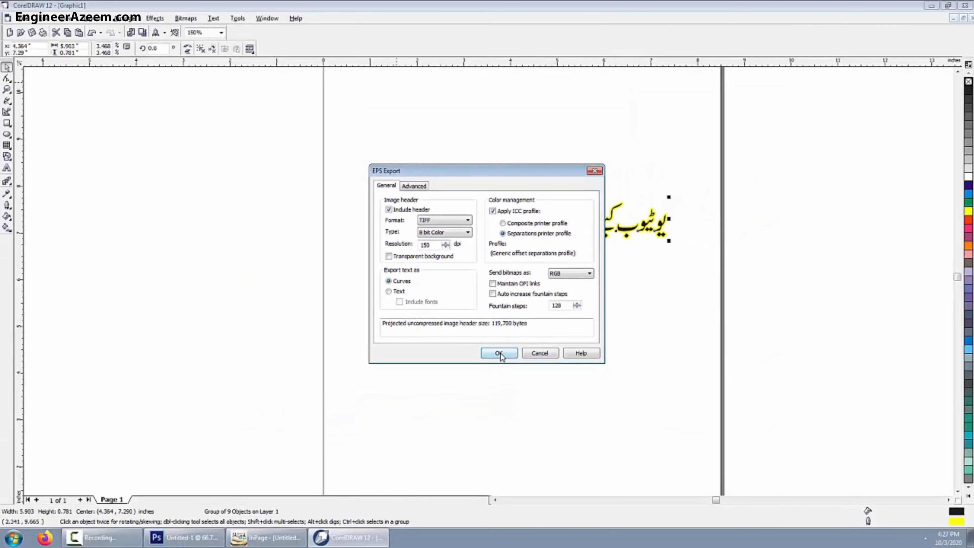
pyautogui.click(500, 353)
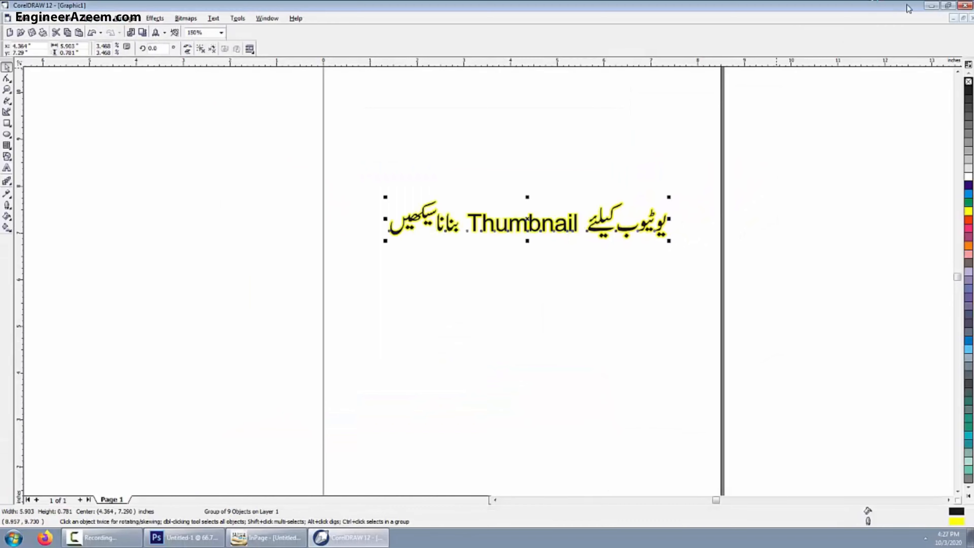
# Minimize CorelDRAW and open line-1.eps from the desktop in Photoshop as a separate document.
pyautogui.click(930, 6)
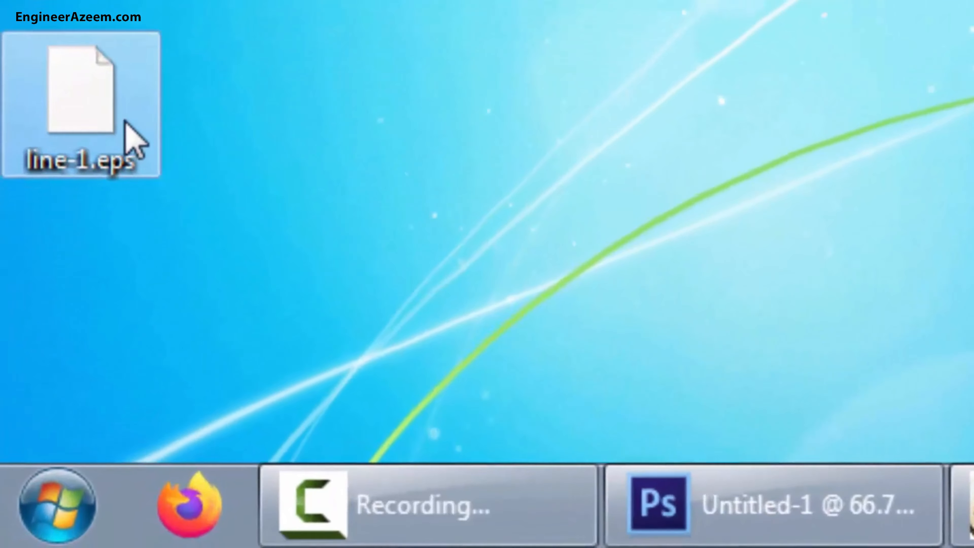
pyautogui.click(125, 120)
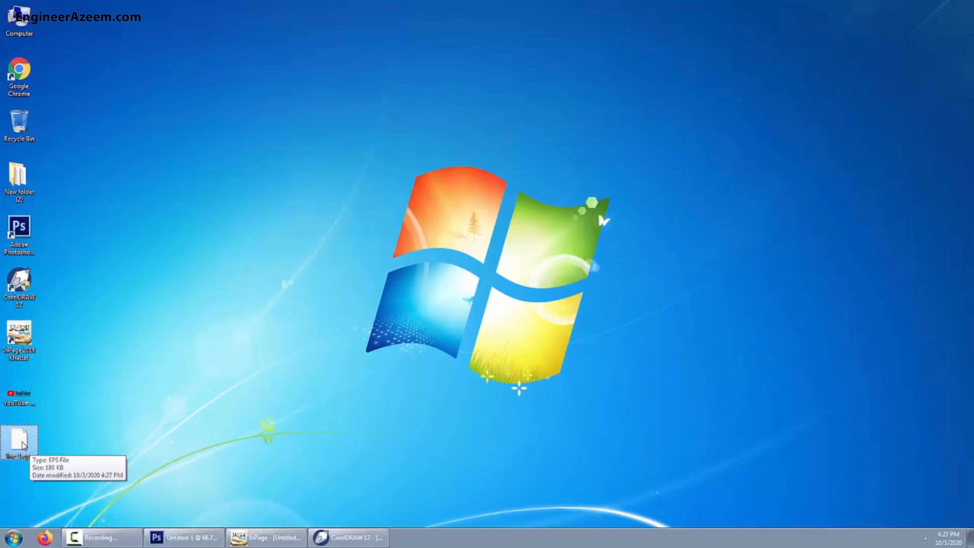
pyautogui.moveTo(22, 445); pyautogui.dragTo(144, 32)
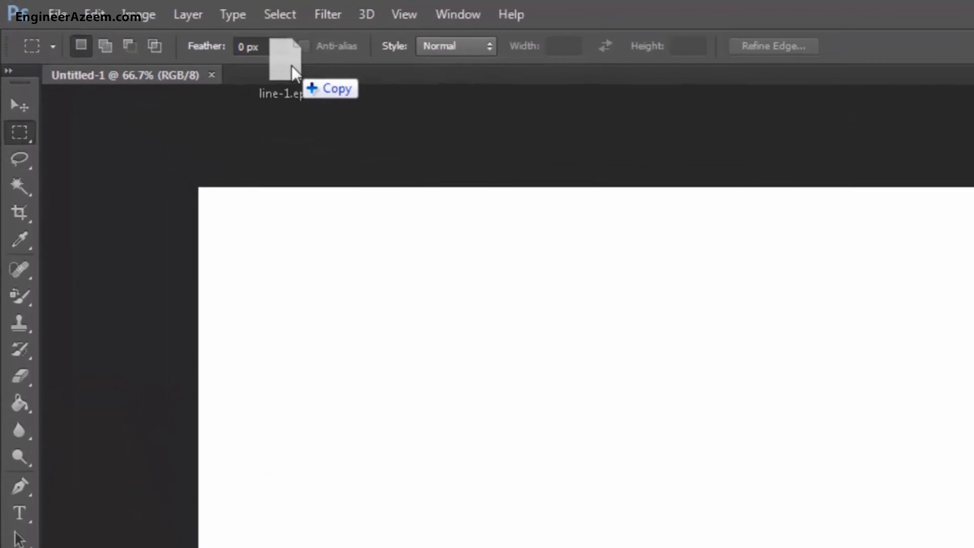
pyautogui.moveTo(291, 67); pyautogui.dragTo(290, 63)
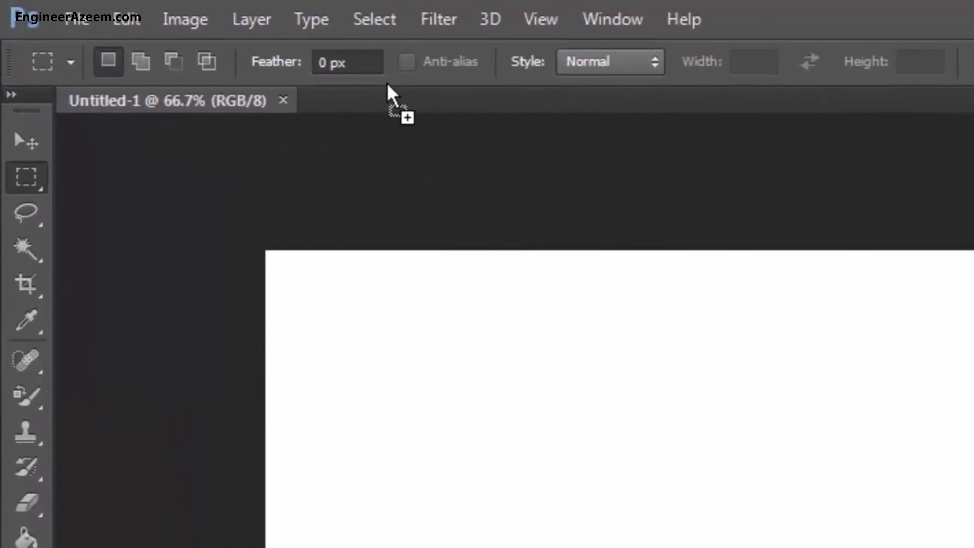
pyautogui.moveTo(387, 85); pyautogui.dragTo(378, 89)
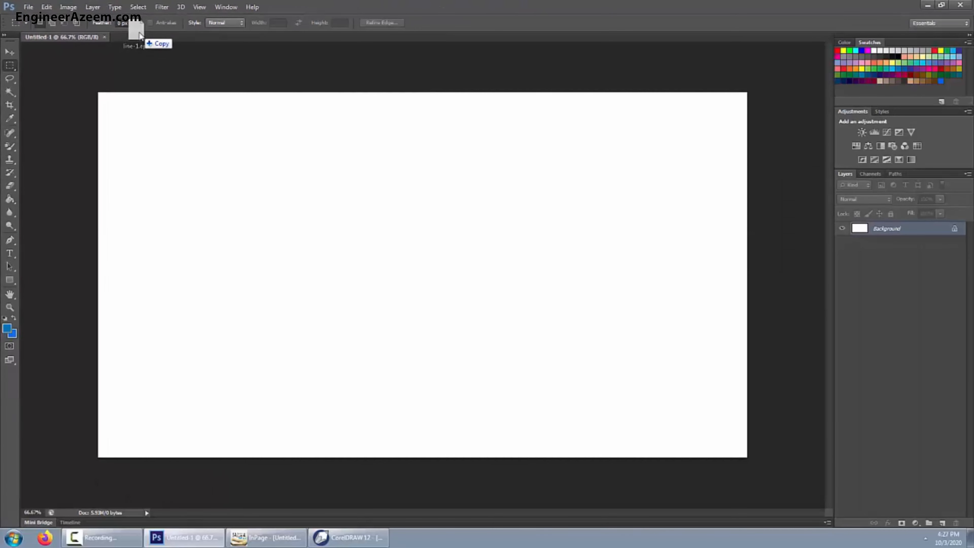
pyautogui.moveTo(140, 35); pyautogui.dragTo(140, 36)
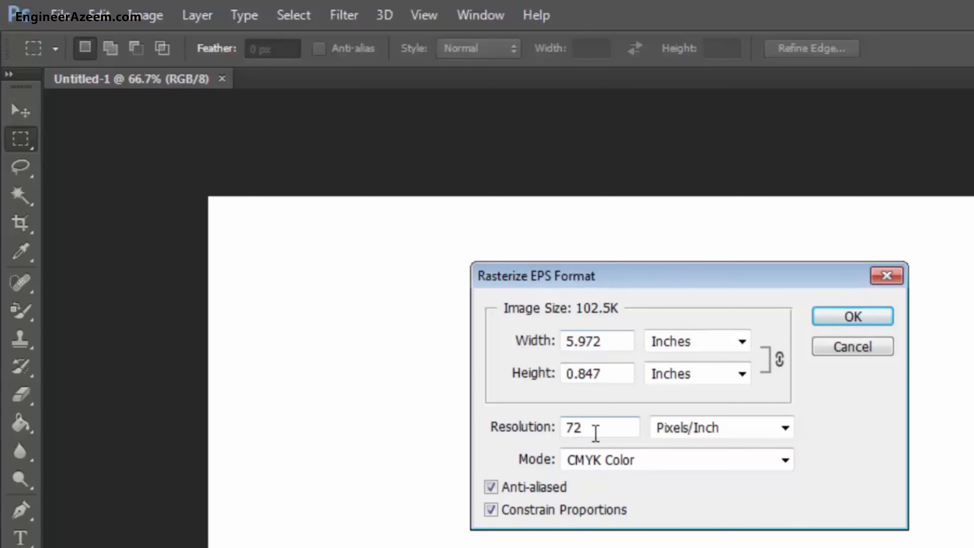
# Rasterize the EPS file in RGB Color mode at a resolution of 300 pixels/inch.
pyautogui.click(689, 471)
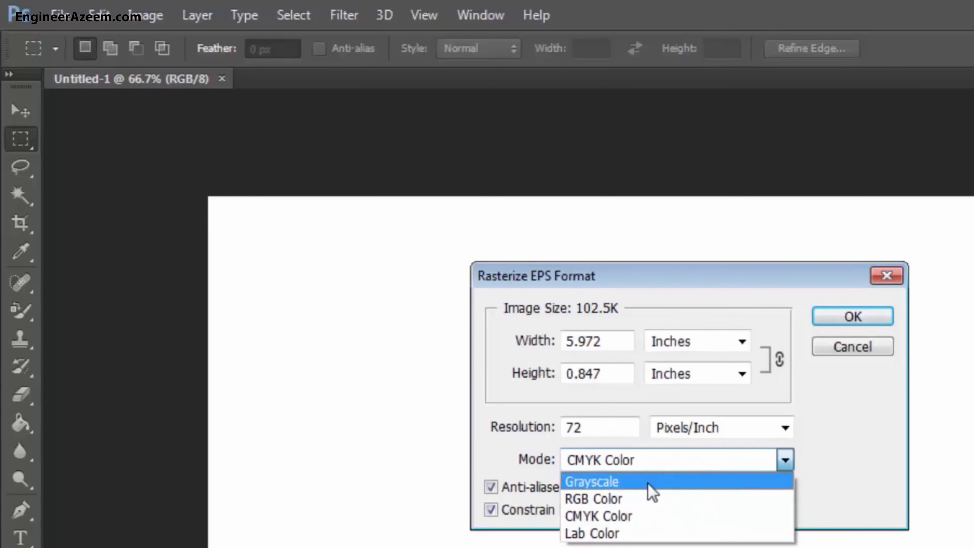
pyautogui.click(632, 496)
pyautogui.doubleClick(598, 428)
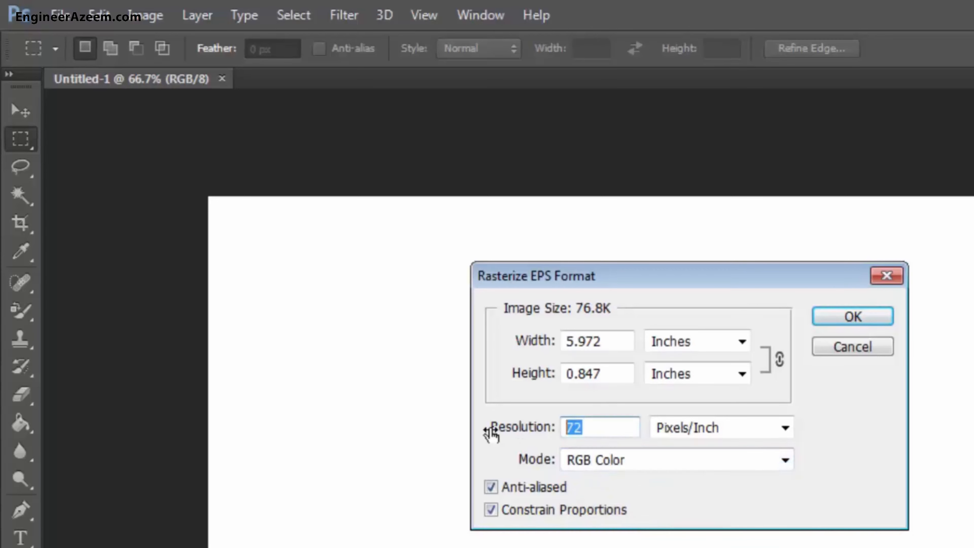
pyautogui.write('300')
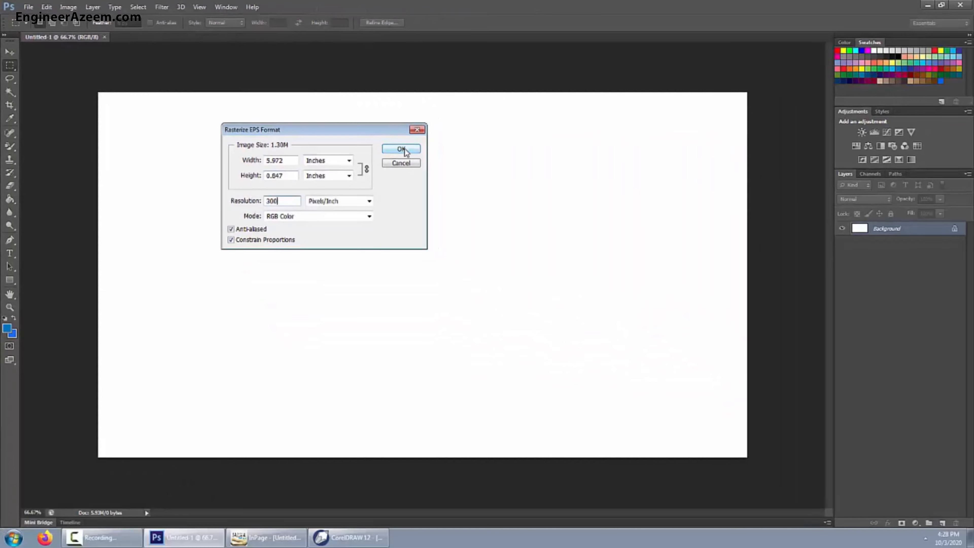
pyautogui.click(405, 151)
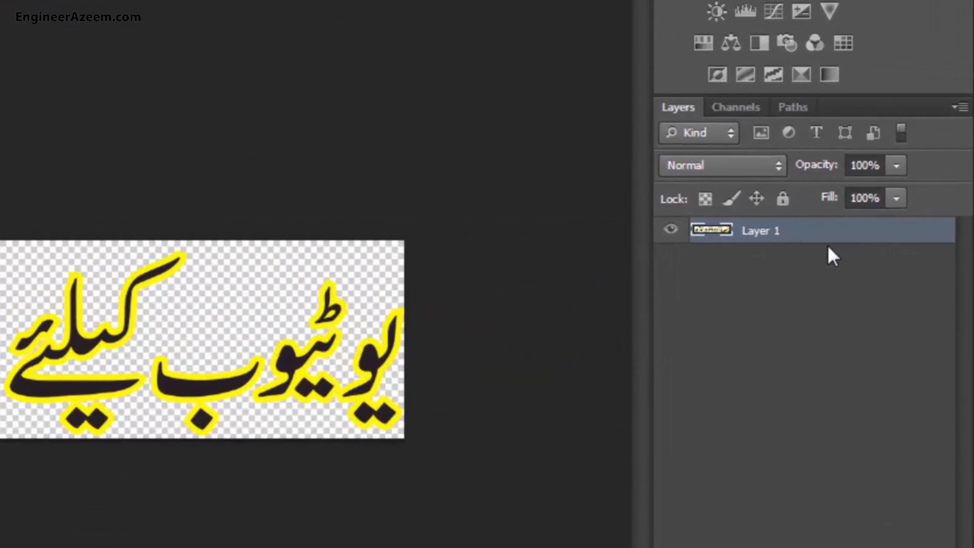
# Copy the title layer from line-1.eps onto the upper part of the Untitled-1 canvas with the Move tool.
pyautogui.click(911, 232)
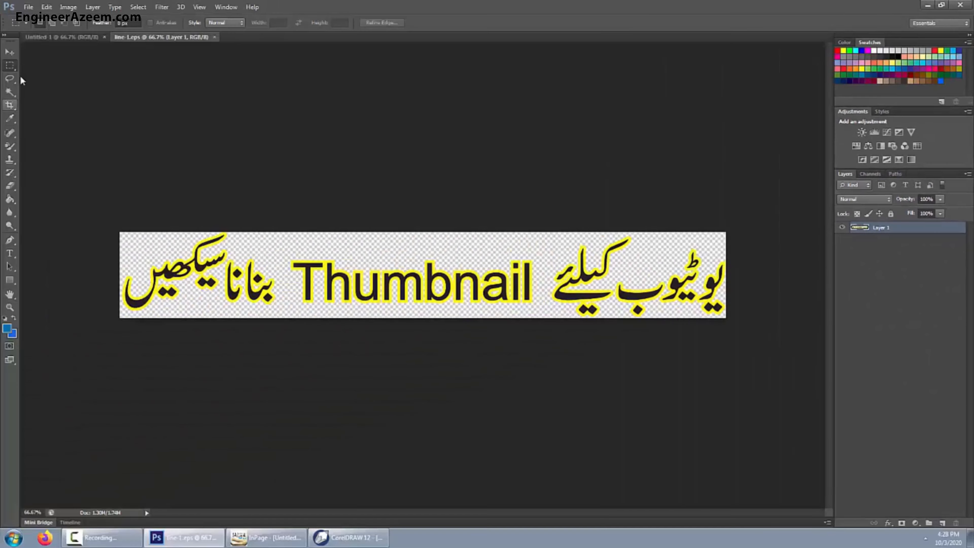
pyautogui.click(11, 54)
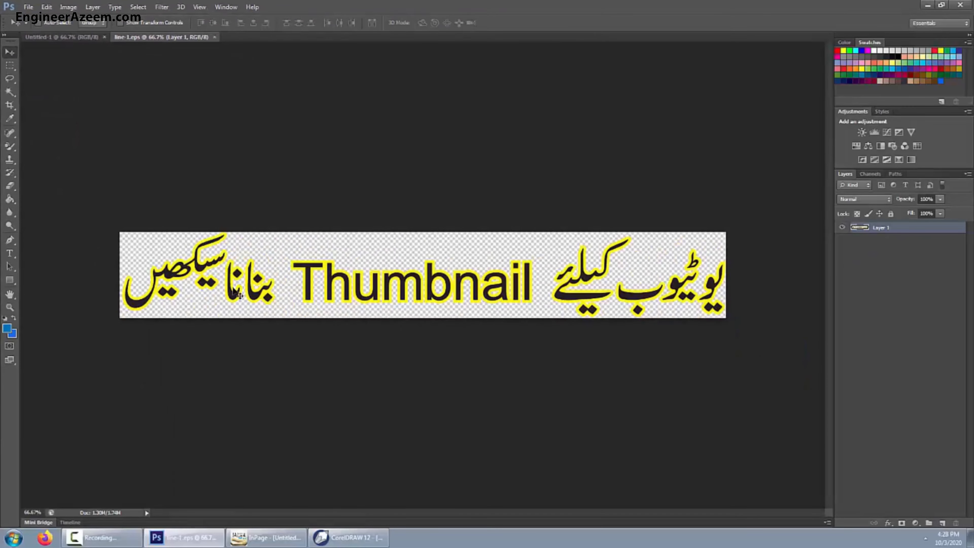
pyautogui.moveTo(235, 294); pyautogui.dragTo(255, 218)
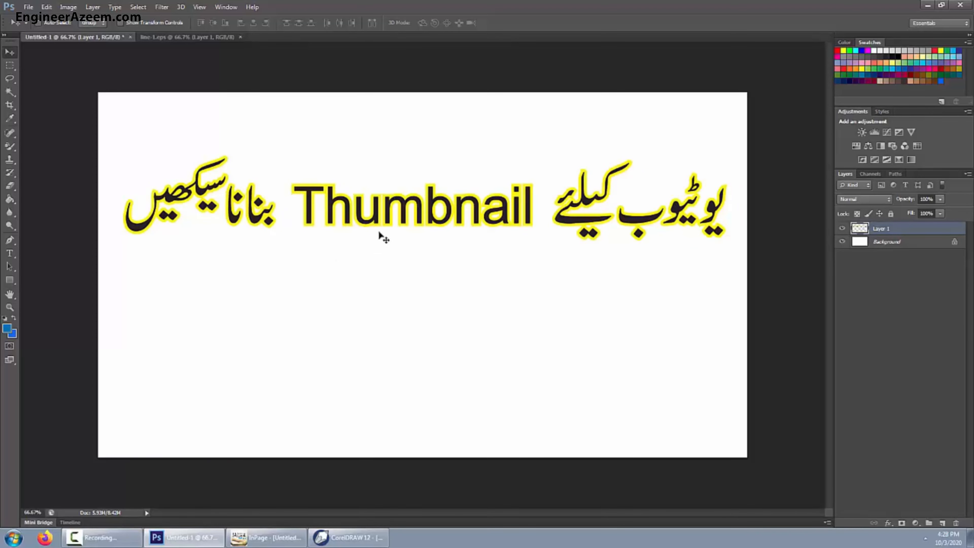
# Scale the outlined title down slightly with Free Transform and move it up to the canvas's upper edge.
pyautogui.moveTo(394, 217)
pyautogui.mouseDown()
pyautogui.moveTo(340, 217)
pyautogui.moveTo(380, 336)
pyautogui.moveTo(435, 293)
pyautogui.moveTo(395, 227)
pyautogui.mouseUp()
pyautogui.hotkey('ctrl', 't')
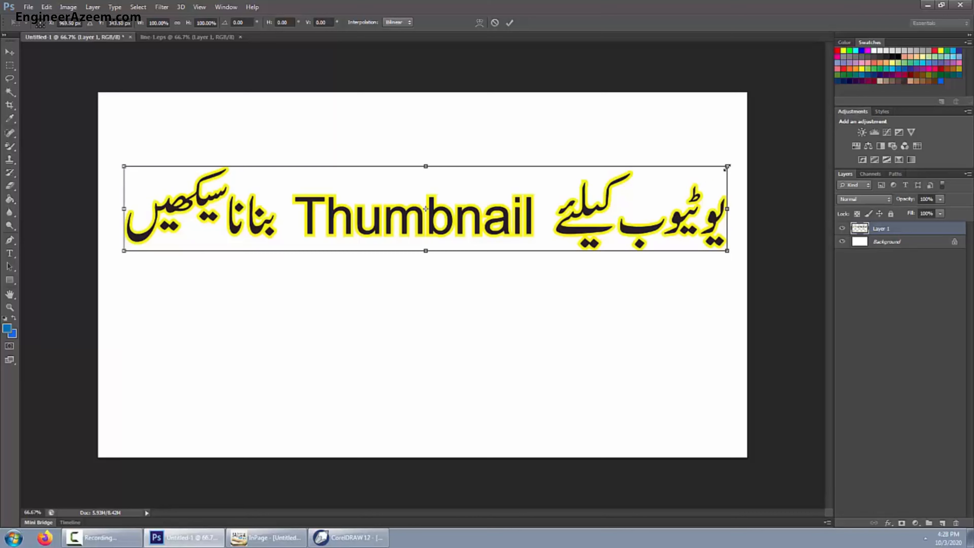
pyautogui.moveTo(728, 166)
pyautogui.mouseDown()
pyautogui.moveTo(631, 200)
pyautogui.moveTo(613, 238)
pyautogui.moveTo(748, 169)
pyautogui.moveTo(726, 182)
pyautogui.mouseUp()
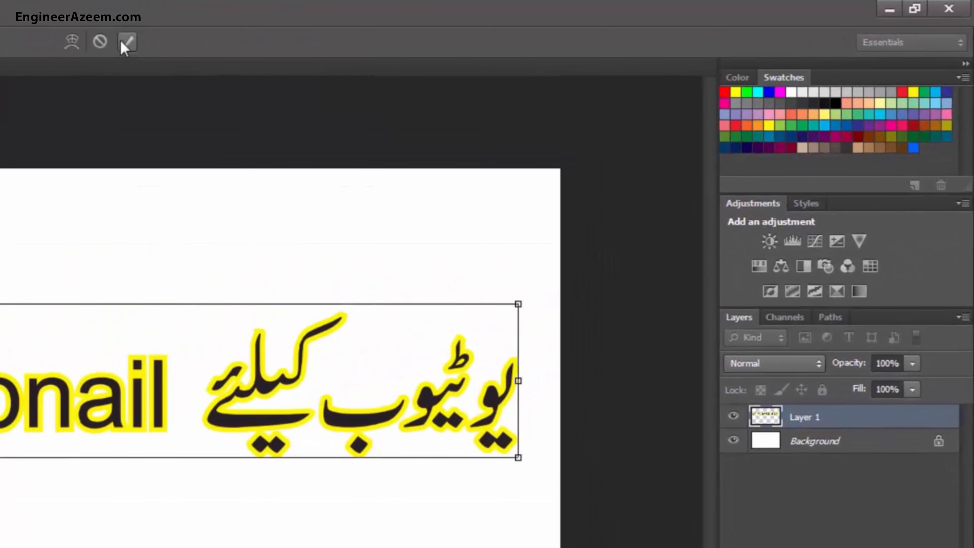
pyautogui.click(509, 23)
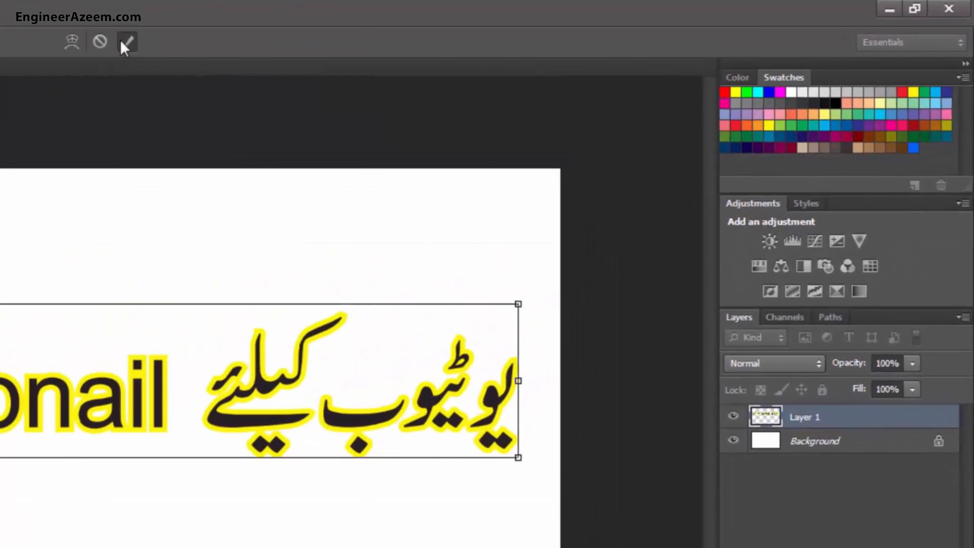
pyautogui.moveTo(16, 407); pyautogui.dragTo(18, 274)
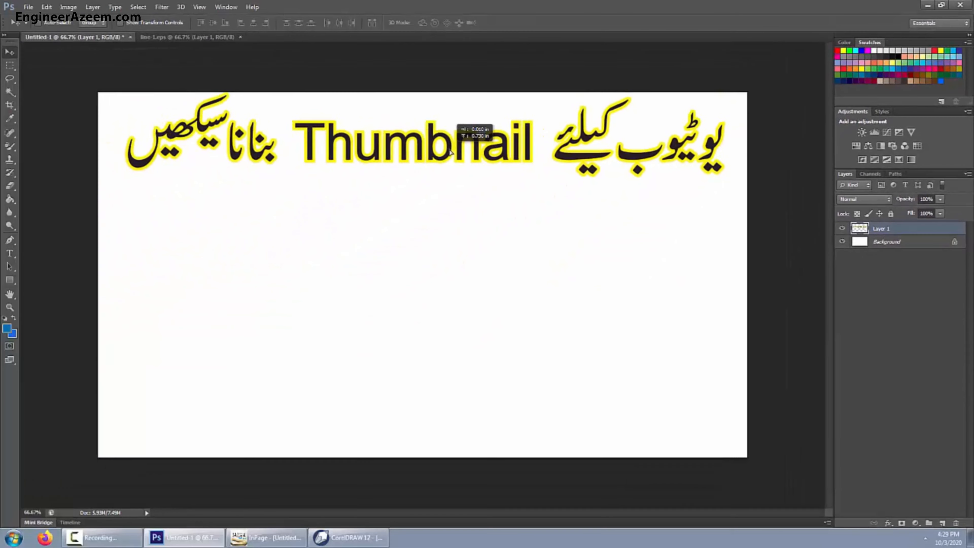
pyautogui.moveTo(452, 153); pyautogui.dragTo(450, 157)
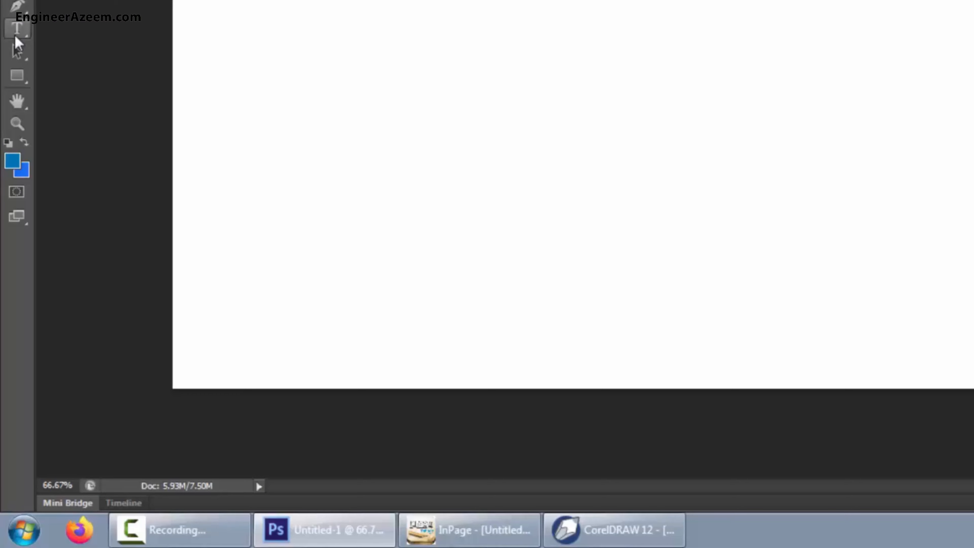
# Add a horizontal text line reading "How To Make YouTube Thumbnail" and place it near the bottom centre of the canvas.
pyautogui.click(17, 28)
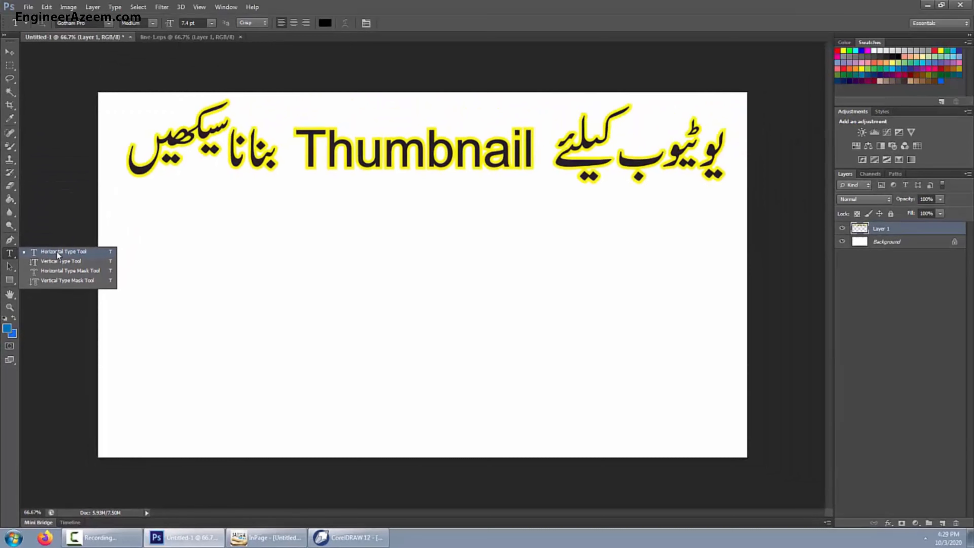
pyautogui.click(102, 29)
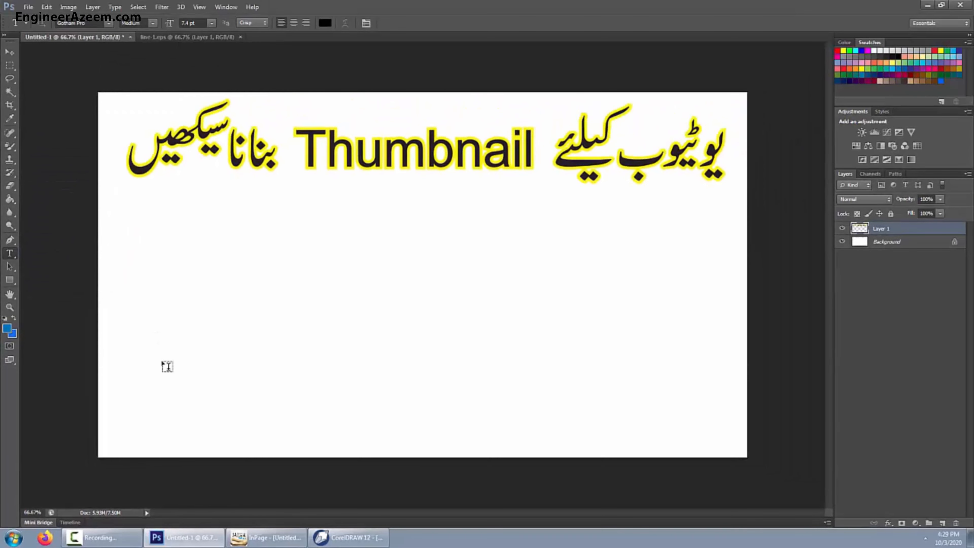
pyautogui.click(148, 375)
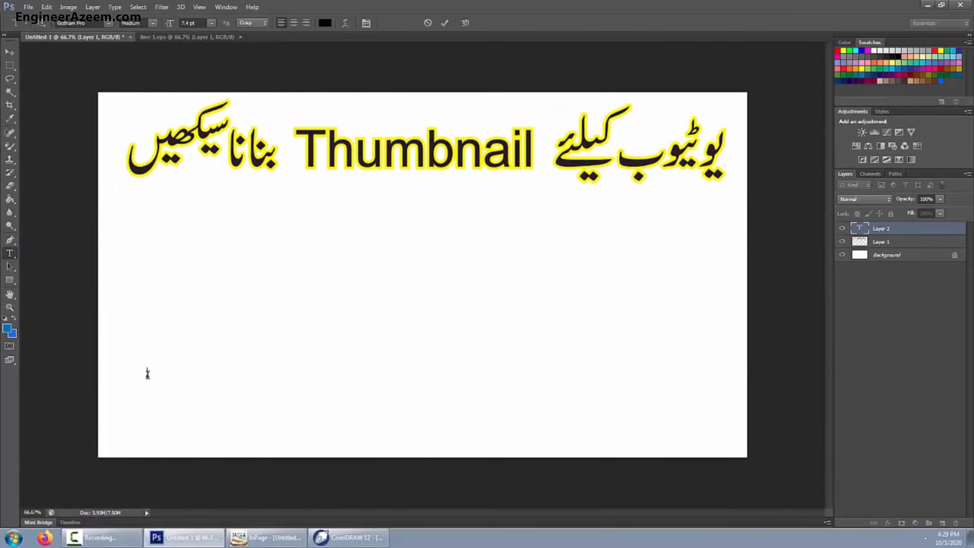
pyautogui.write('How To Make YouTube Thumb')
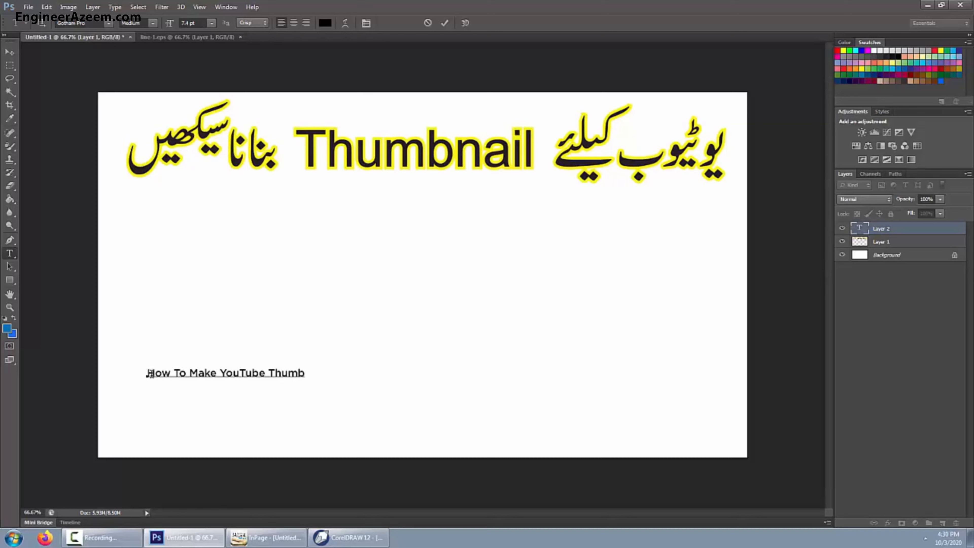
pyautogui.write('nail')
pyautogui.click(445, 23)
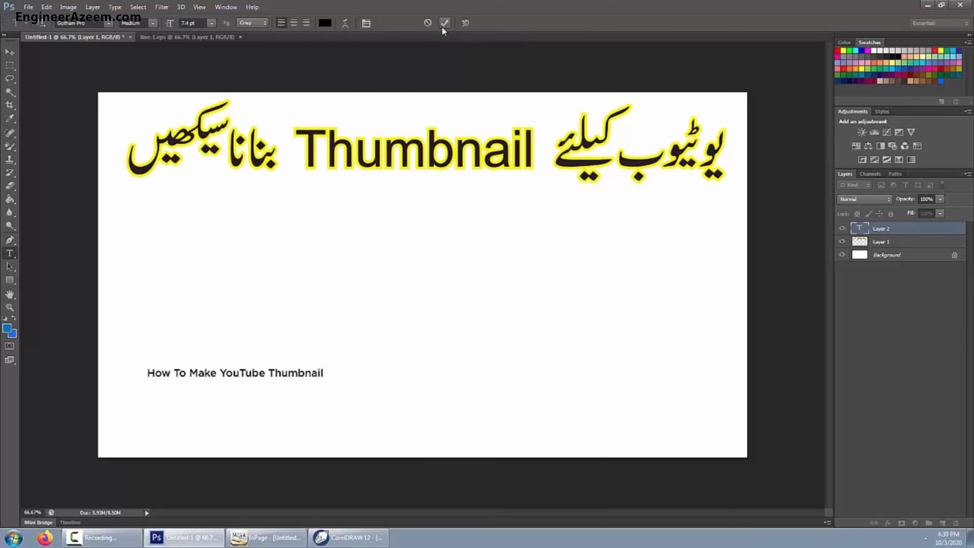
pyautogui.click(10, 52)
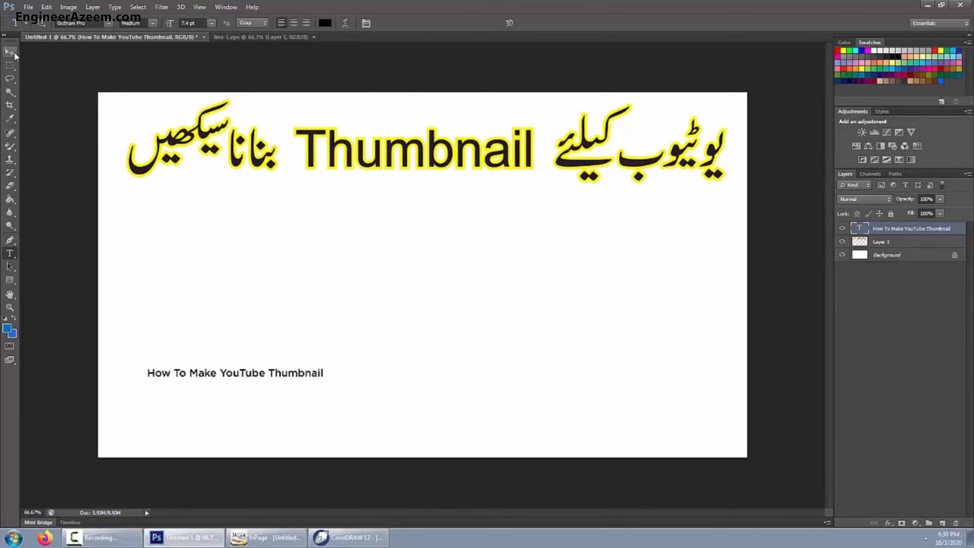
pyautogui.moveTo(291, 375); pyautogui.dragTo(405, 402)
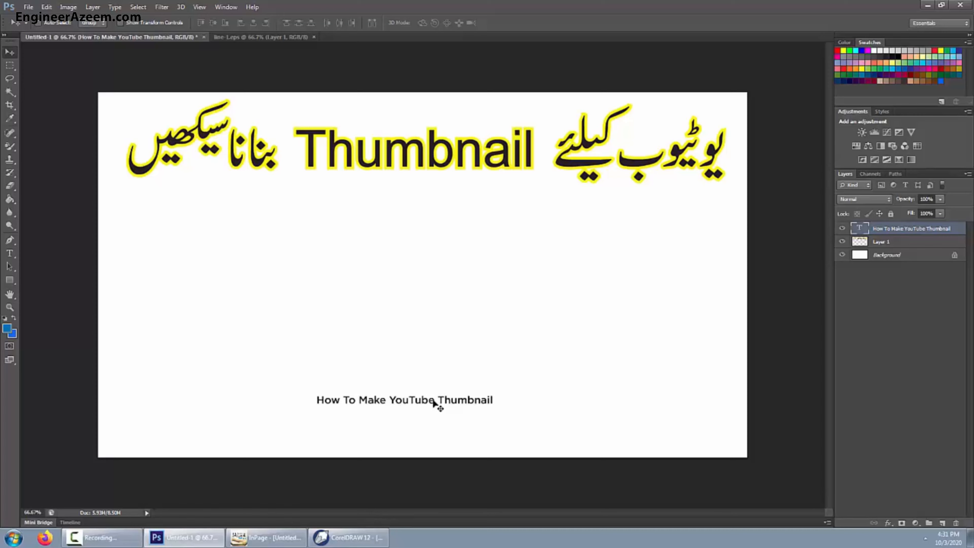
# Set the font size of the whole "How To Make YouTube Thumbnail" text line to 30 pt.
pyautogui.click(10, 253)
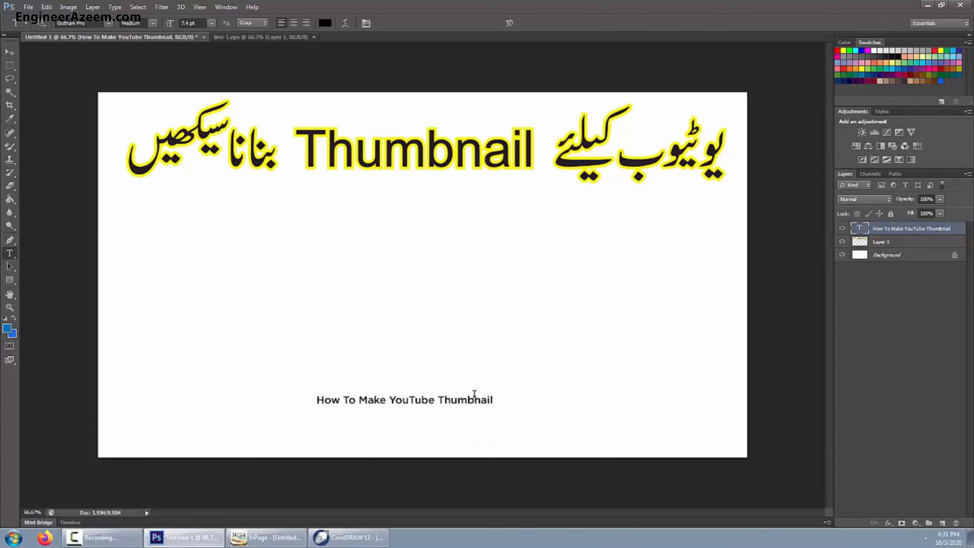
pyautogui.click(474, 394)
pyautogui.click(403, 399)
pyautogui.press('ctrl')
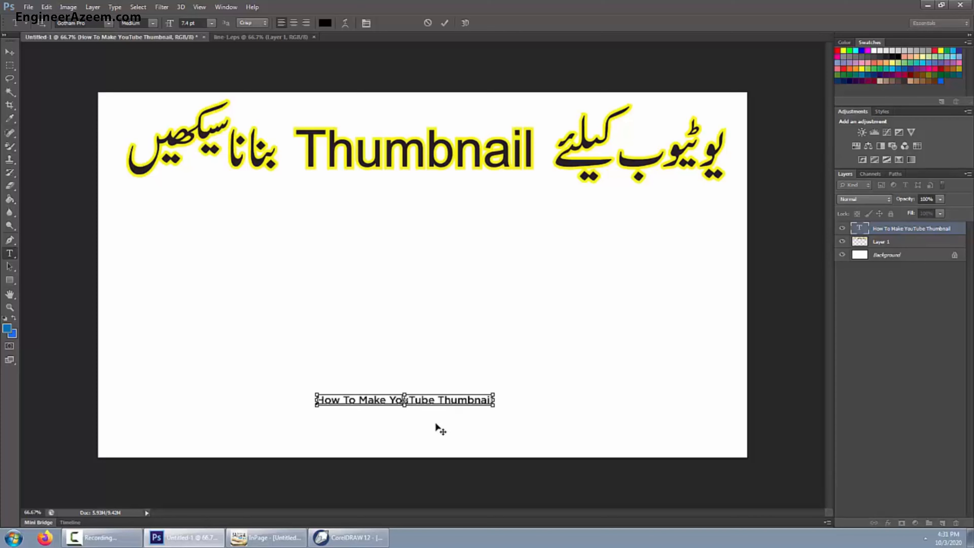
pyautogui.hotkey('ctrl', 'a')
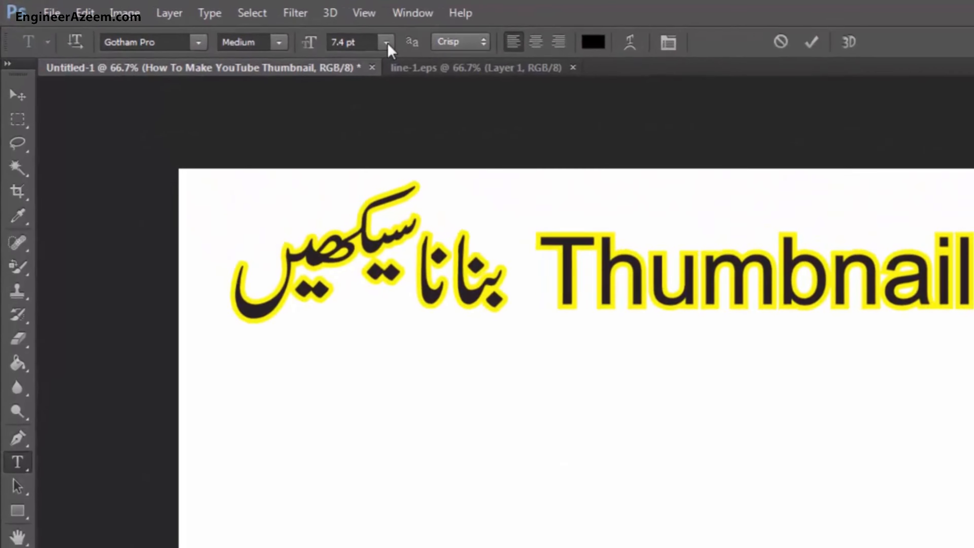
pyautogui.click(211, 23)
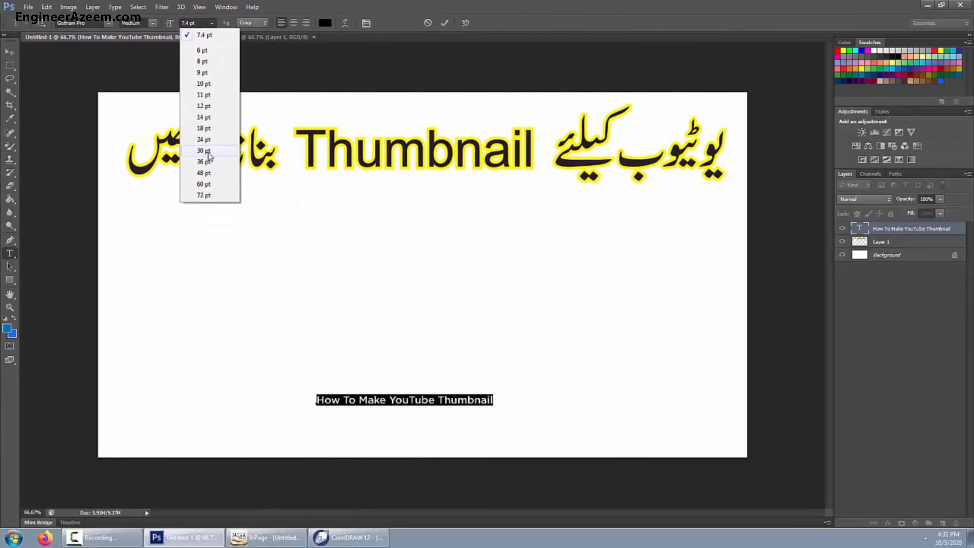
pyautogui.click(528, 387)
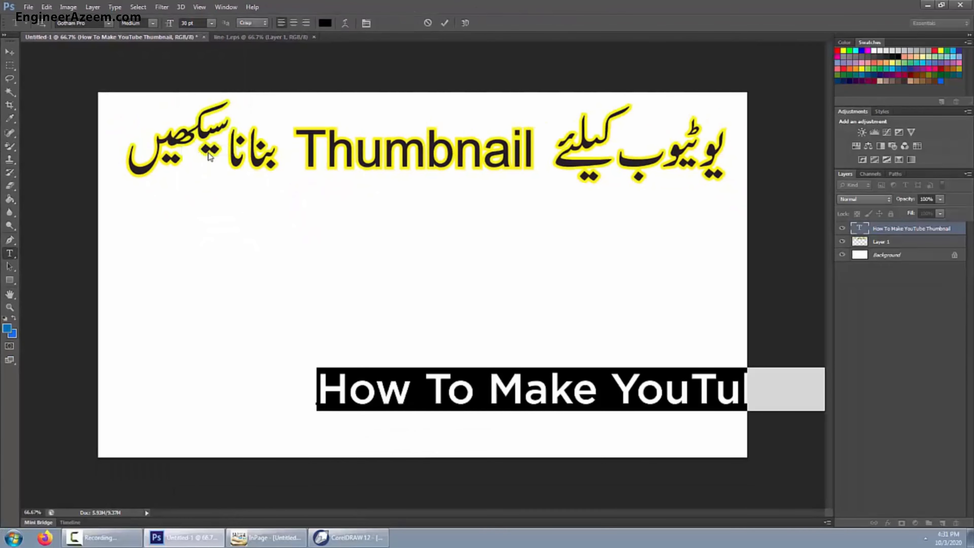
pyautogui.click(445, 23)
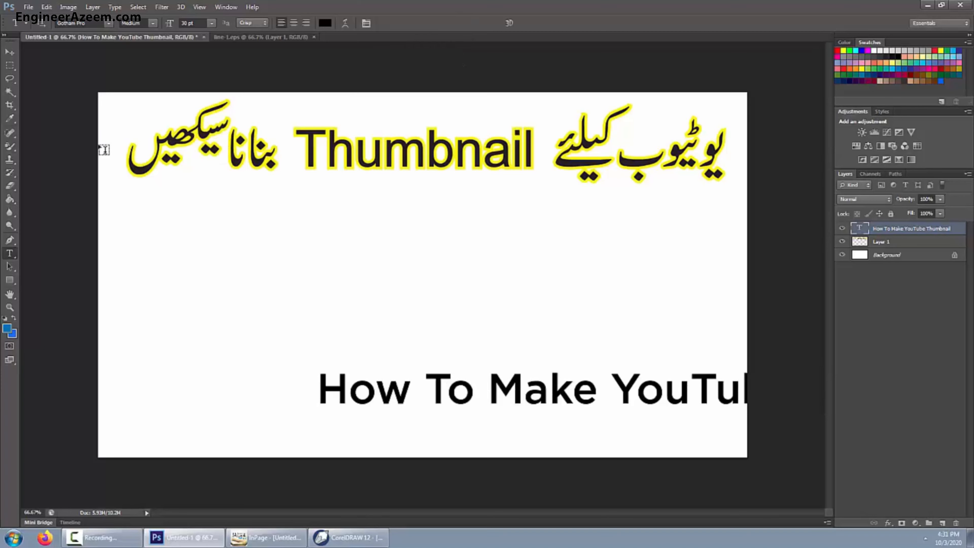
# Move the English text line within the canvas's lower part and scale it down to about 82% with Free Transform.
pyautogui.click(9, 52)
pyautogui.moveTo(520, 390); pyautogui.dragTo(316, 406)
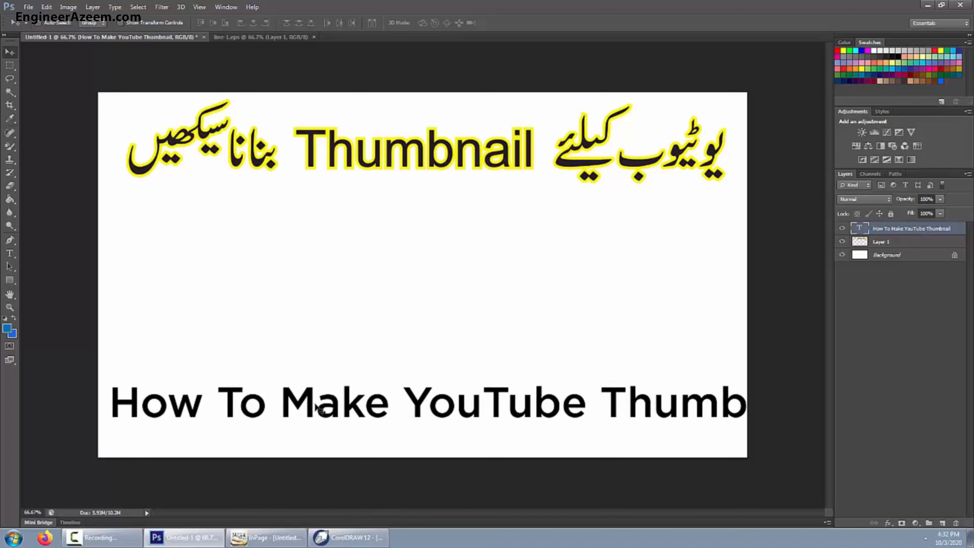
pyautogui.hotkey('ctrl', 't')
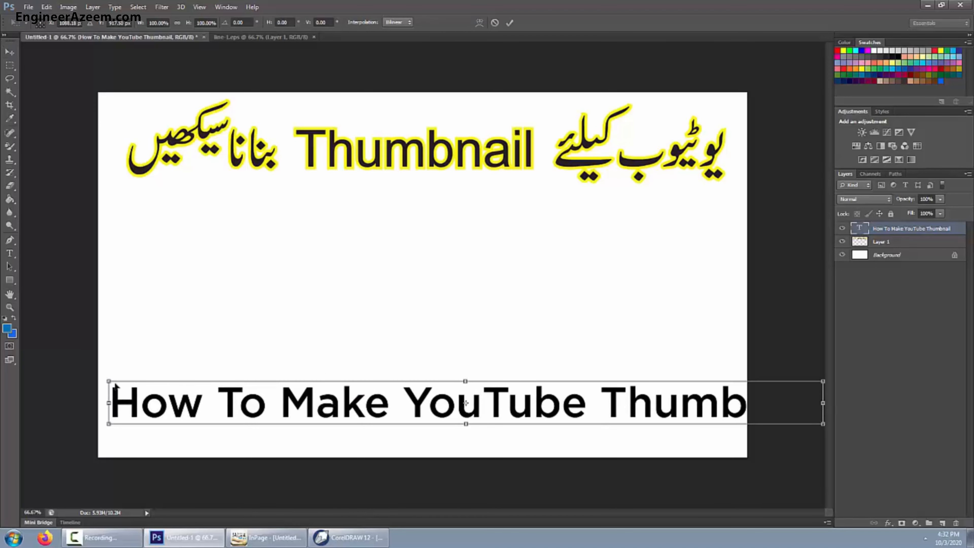
pyautogui.moveTo(112, 382); pyautogui.dragTo(180, 386)
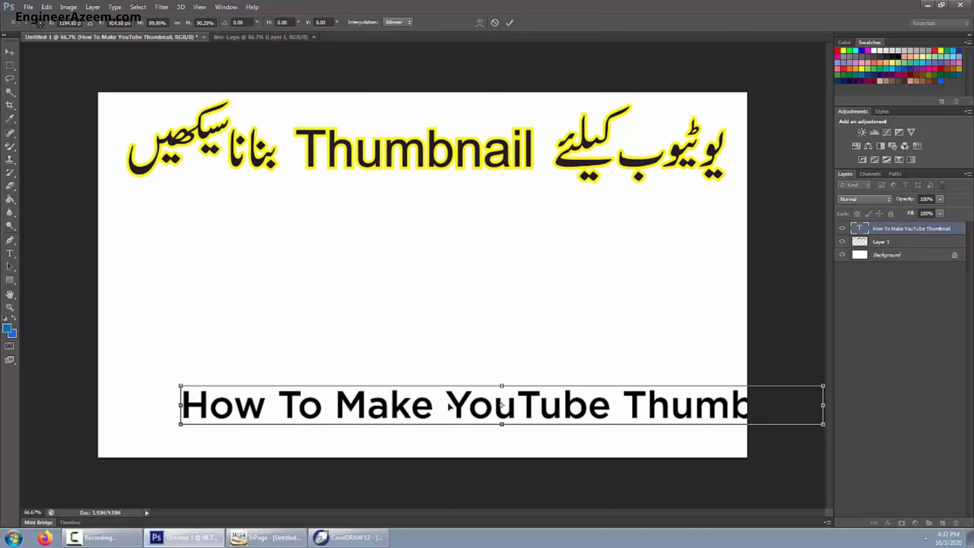
pyautogui.moveTo(471, 410); pyautogui.dragTo(390, 419)
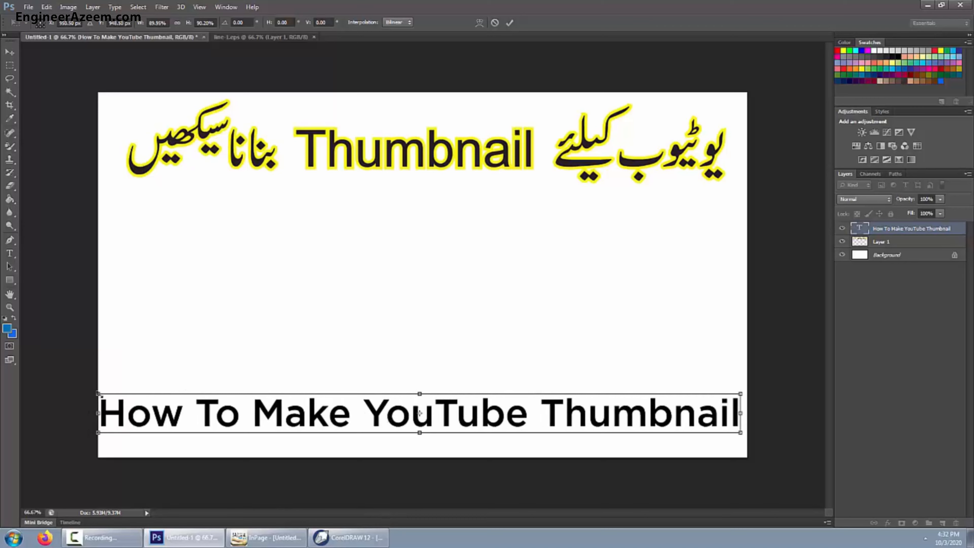
pyautogui.moveTo(99, 394); pyautogui.dragTo(158, 398)
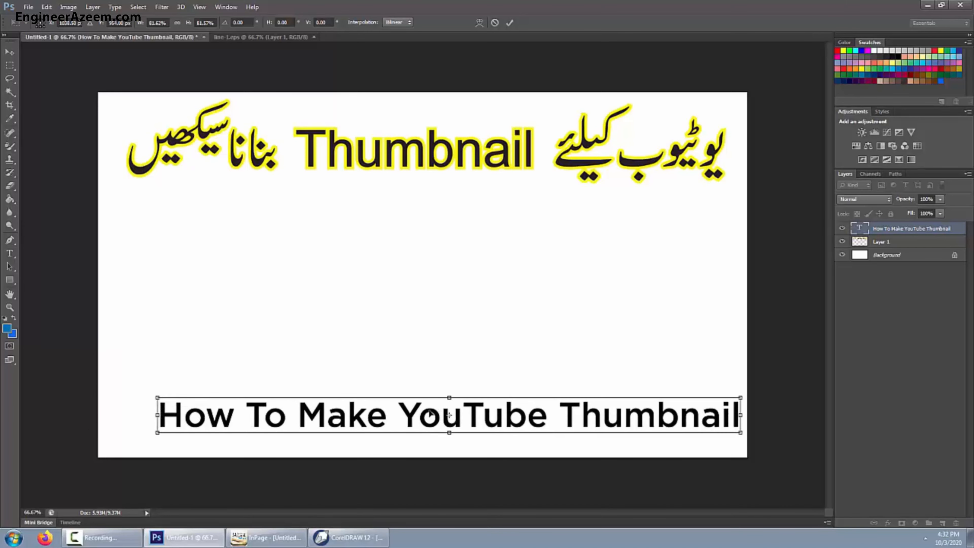